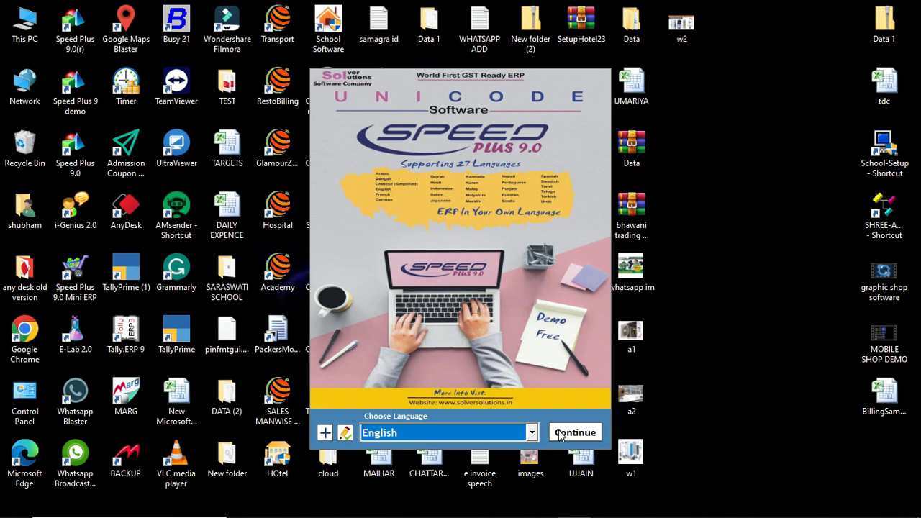
Continue in English and open the R O WATER PUREFIER company
click(561, 434)
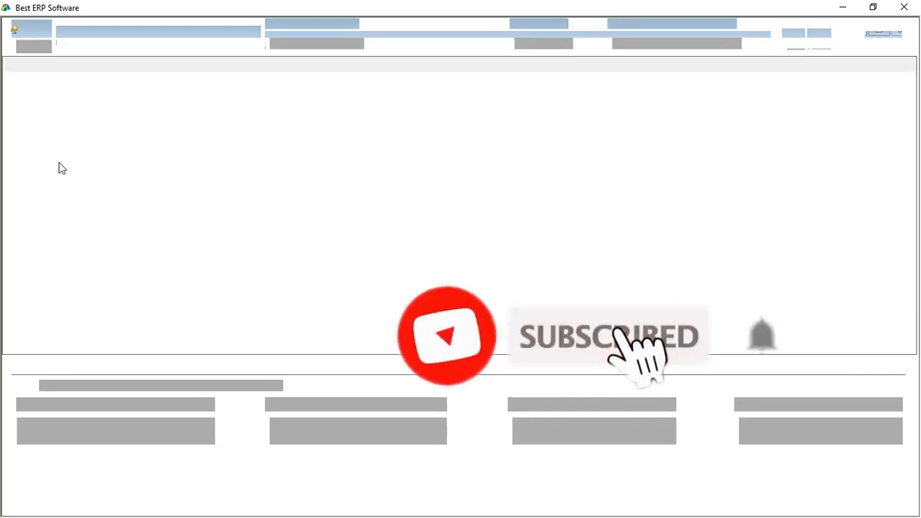
click(108, 140)
double_click(108, 140)
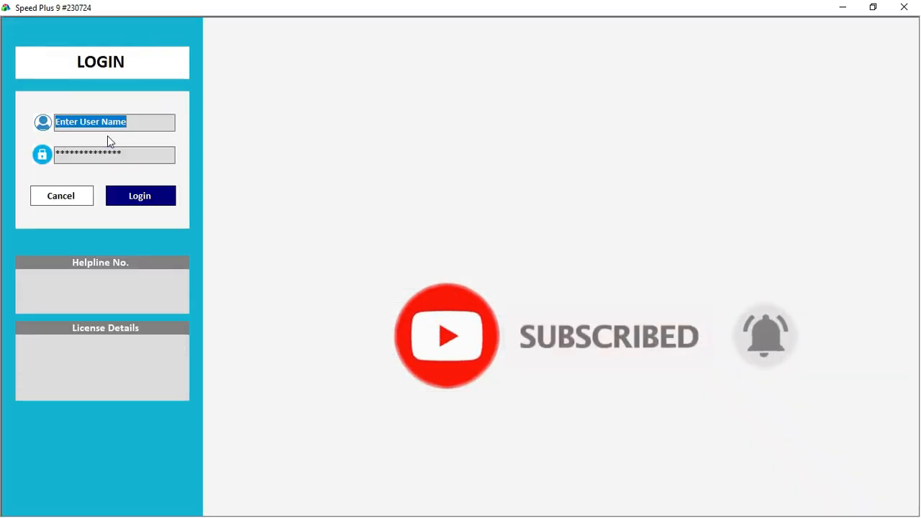
Log in to the company with the user name and password
text(1)
key(Tab)
text(1)
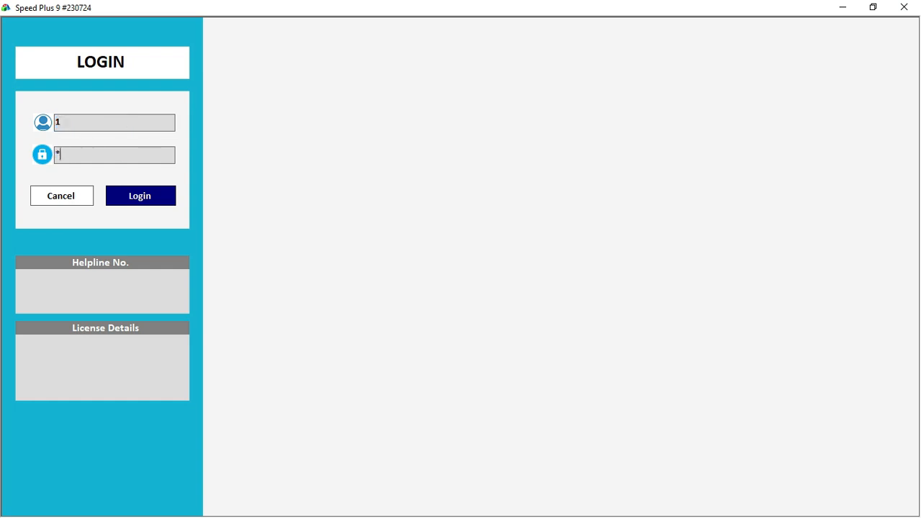
key(Tab)
key(Return)
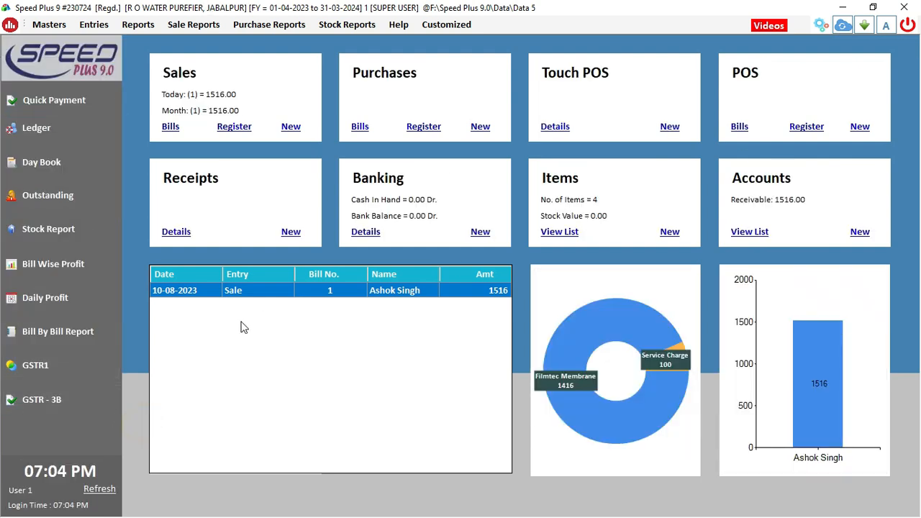
Refresh the dashboard figures and start a blank new item form
click(92, 490)
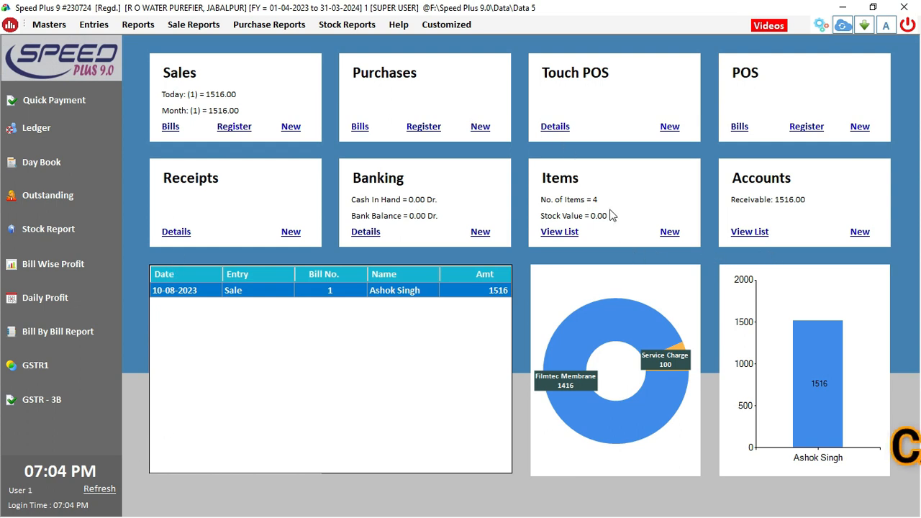
click(669, 232)
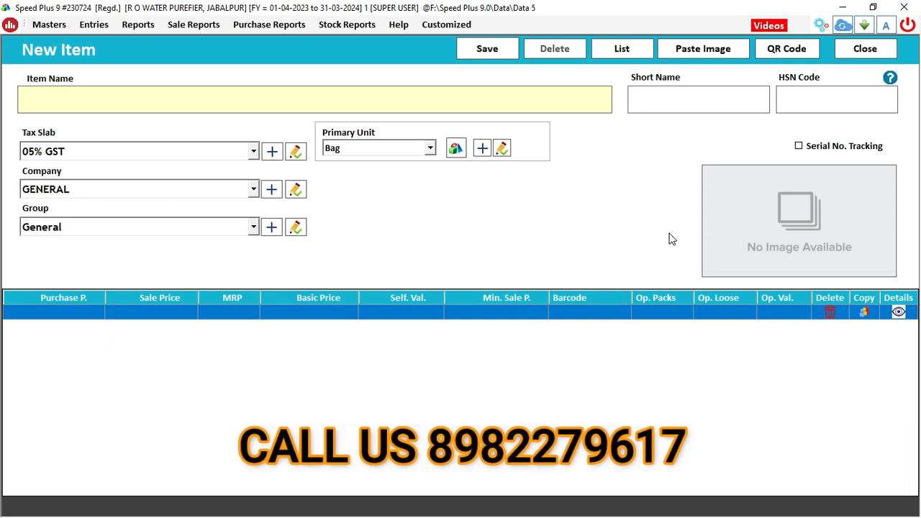
Enter item Ro Filter with HSN code 123456, 18% GST and unit Pcs
text(ro filter)
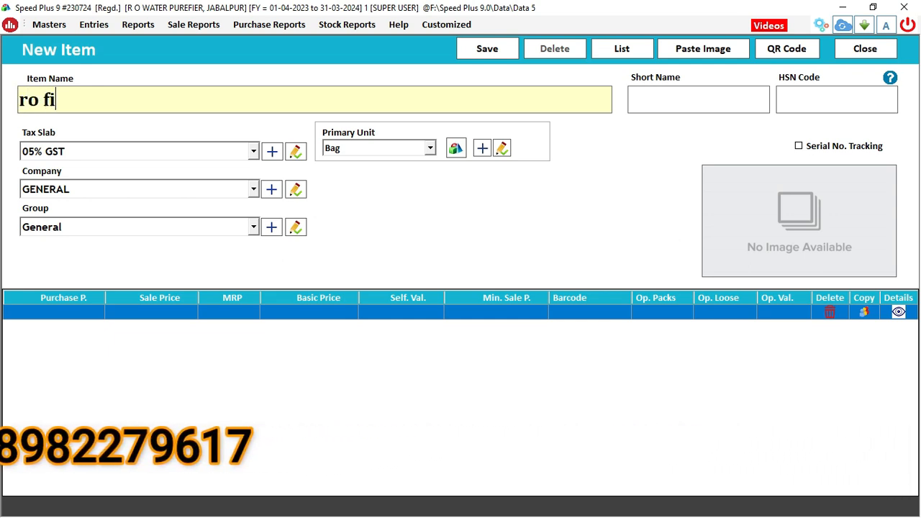
key(Return)
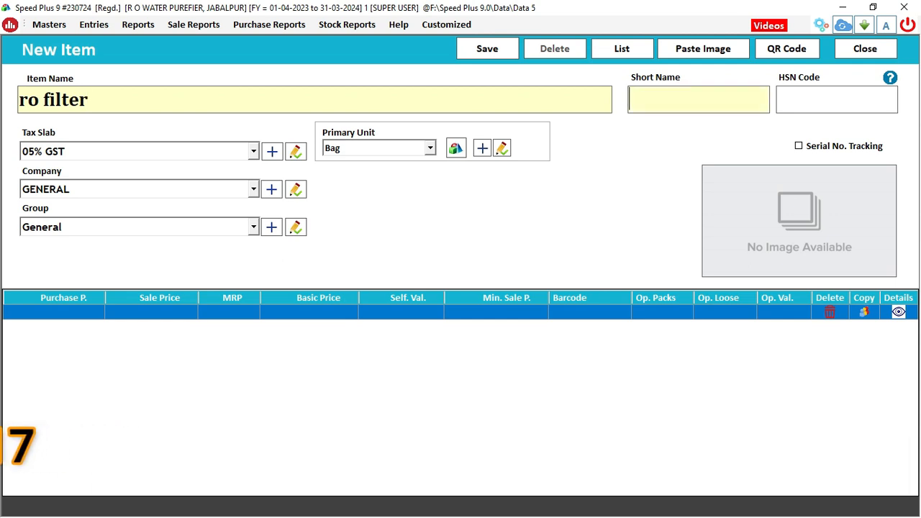
key(Return)
text(123456)
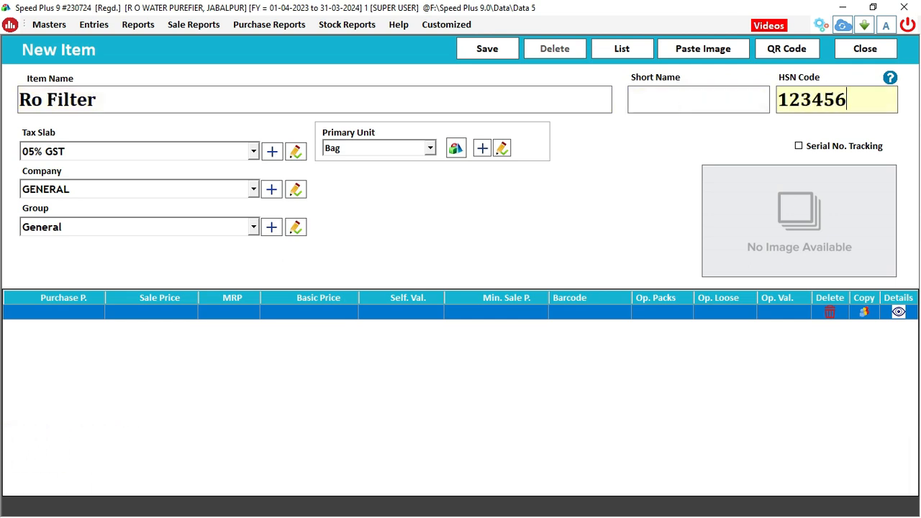
key(Return)
key(Down)
key(Down)
key(Return)
key(Return)
key(Return)
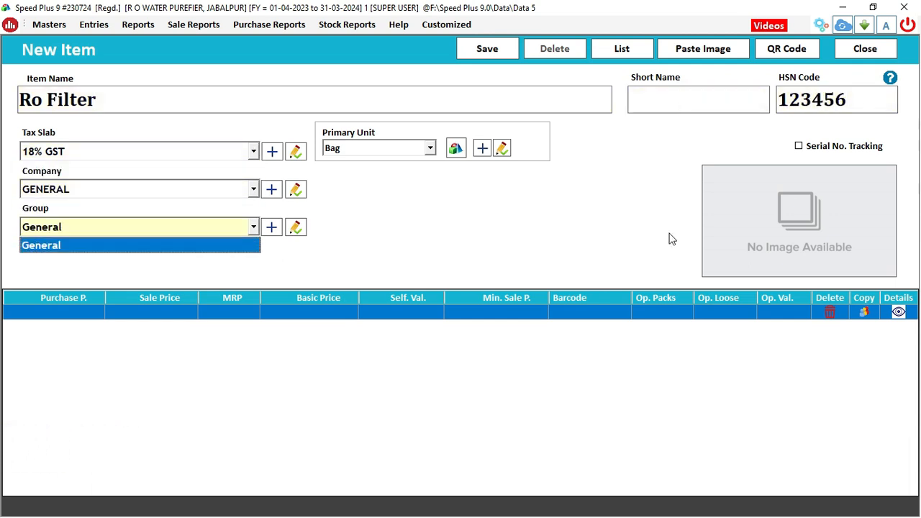
key(Down)
key(Down)
key(Down)
key(Down)
key(Down)
key(Down)
key(Down)
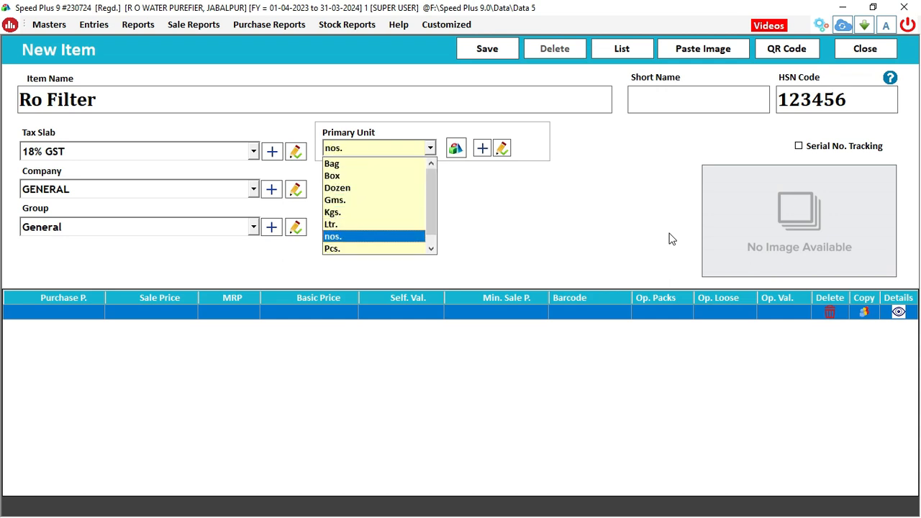
key(Return)
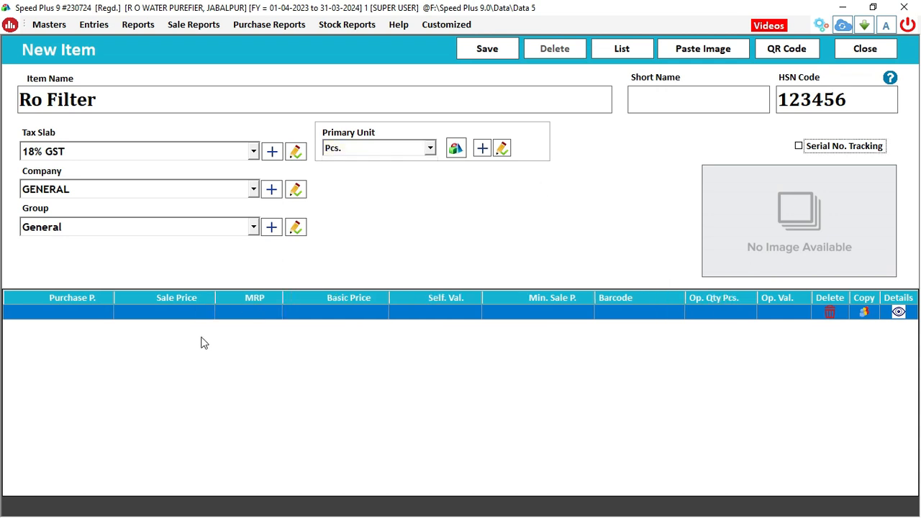
Leave serial number tracking off, save the Ro Filter item and close the form
click(810, 154)
click(810, 154)
click(468, 52)
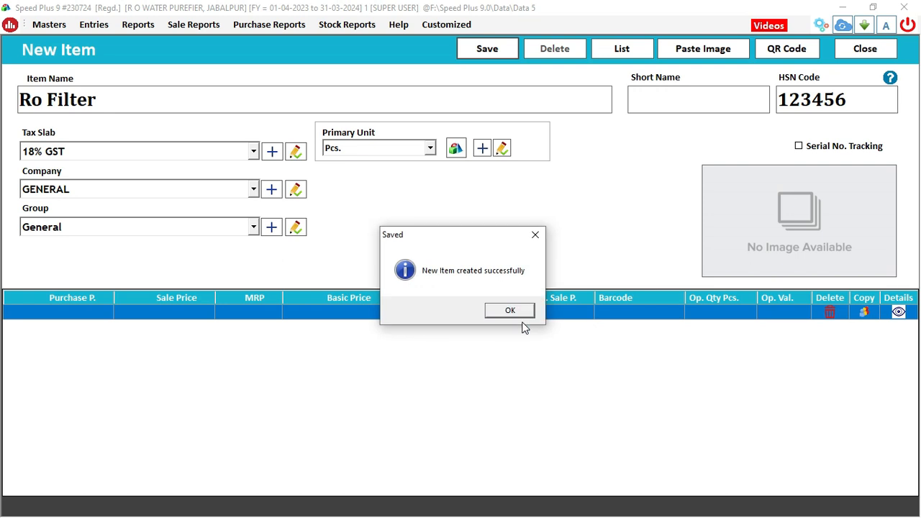
click(523, 311)
click(866, 49)
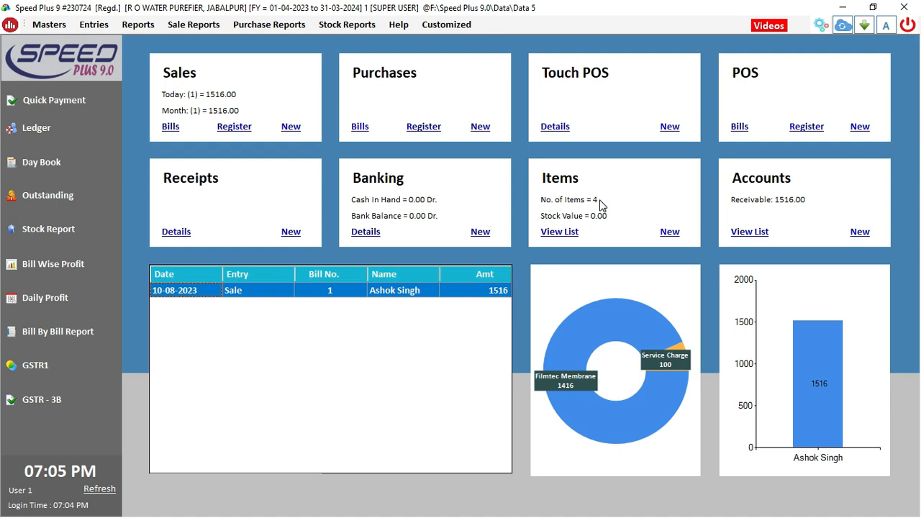
Check Ro Filter in the items list and refresh the dashboard to count 5 items
click(564, 233)
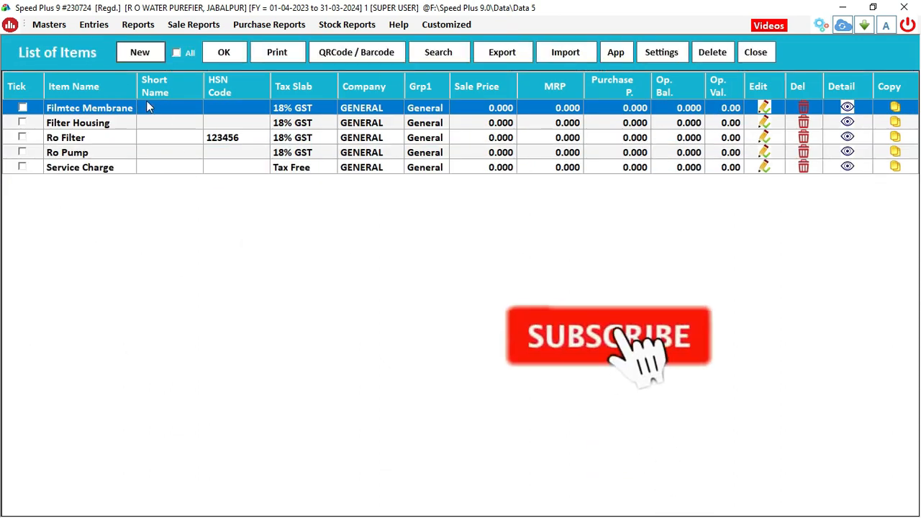
click(765, 58)
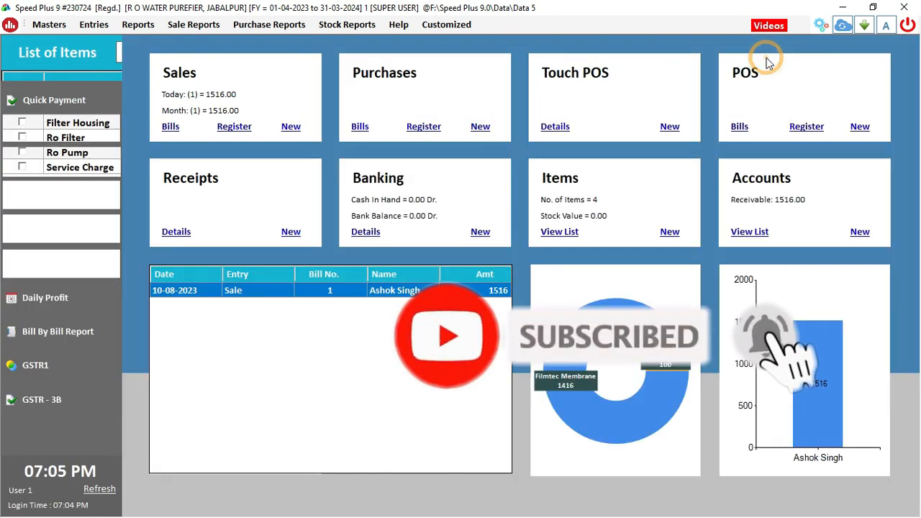
click(105, 492)
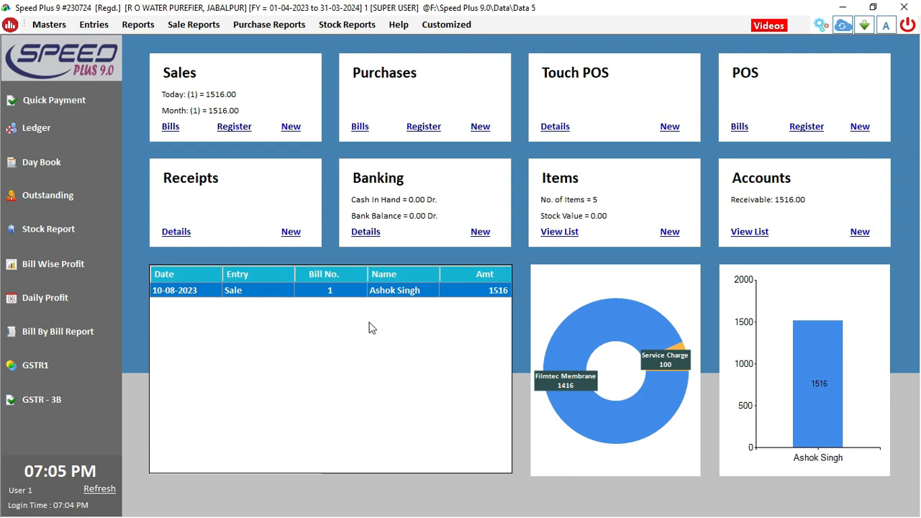
click(479, 128)
Start a new purchase bill and begin creating a new party account
click(481, 127)
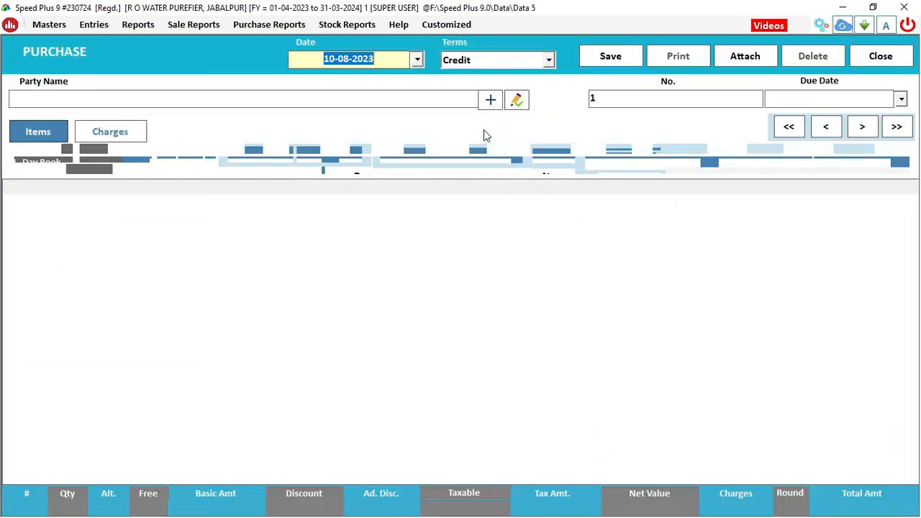
key(Return)
key(Return)
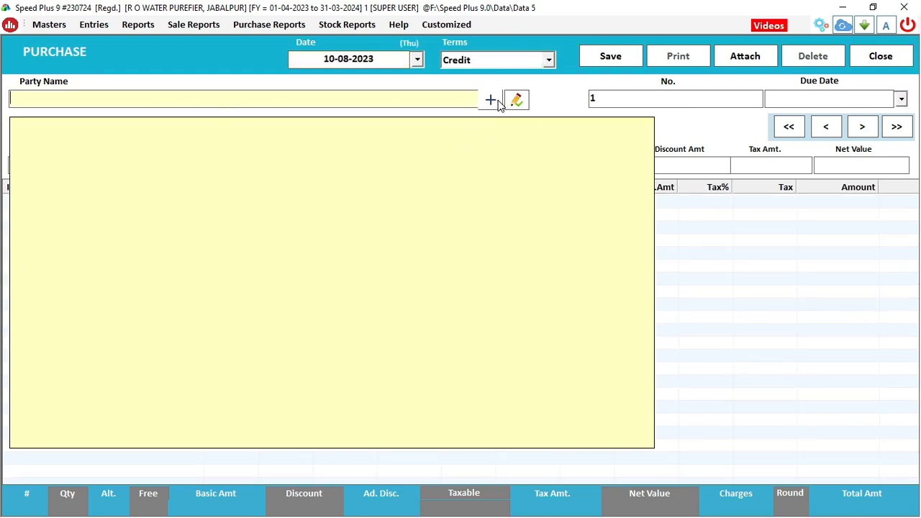
click(498, 103)
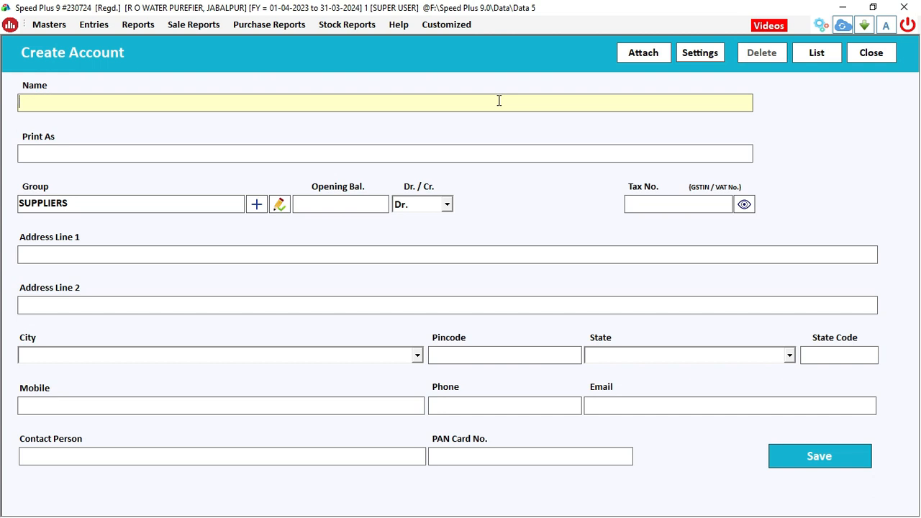
Create the supplier account Aqua Gaurd Pvt Ltd under SUPPLIERS with Cr balance
text(aqua gaur)
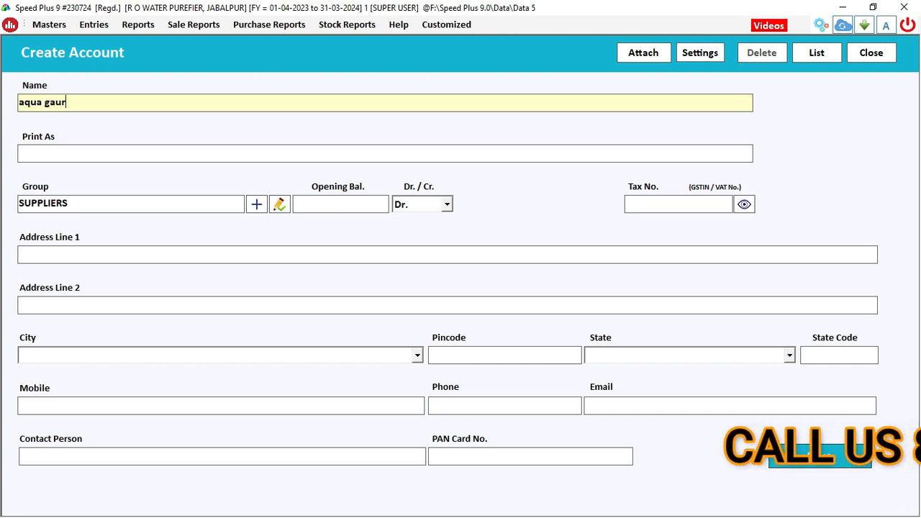
text(d pvt ;td)
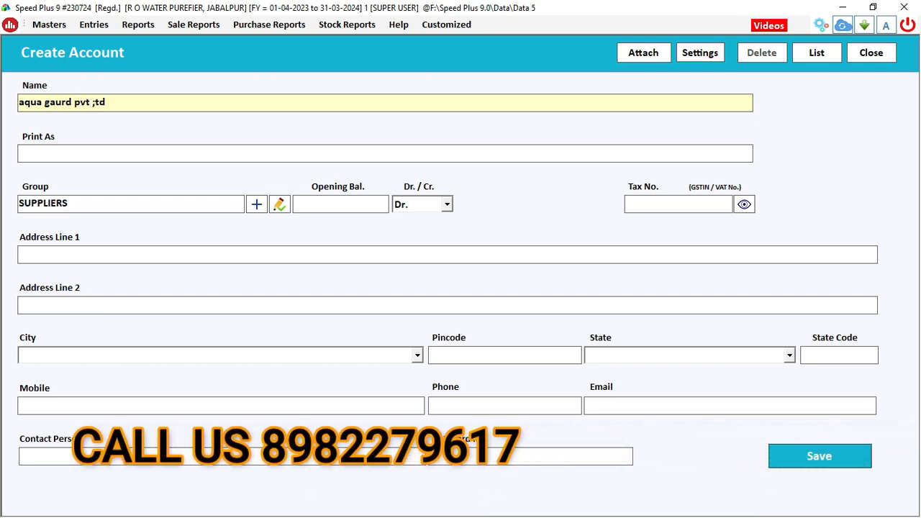
key(BackSpace)
key(BackSpace)
key(BackSpace)
text(lt)
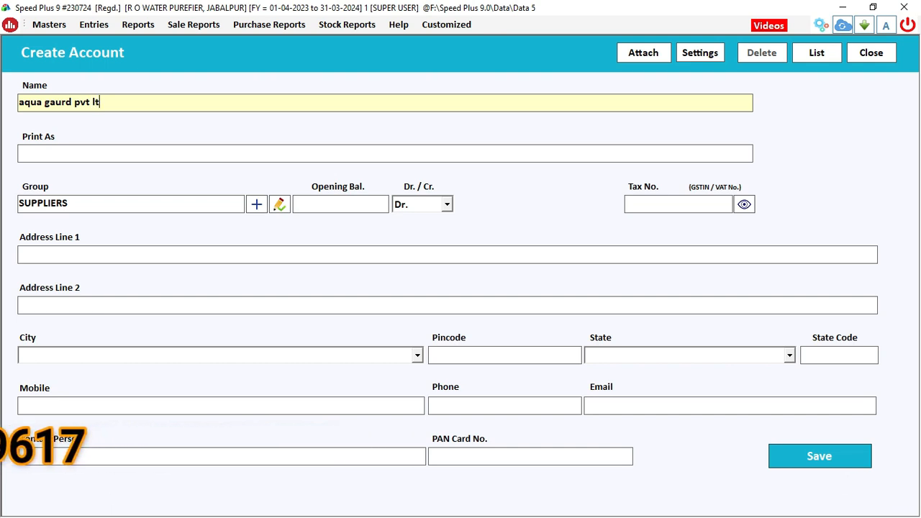
text(d)
key(Return)
key(Return)
key(Return)
key(Return)
key(Return)
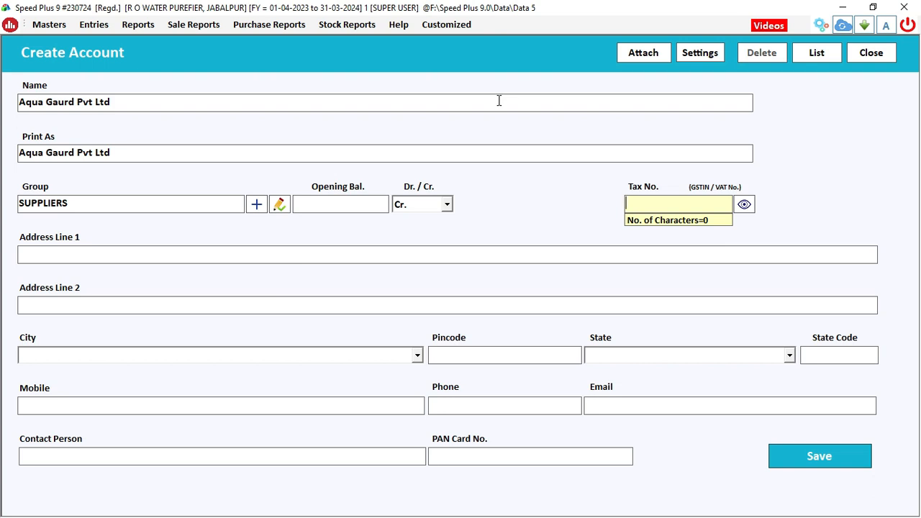
key(Return)
key(Return)
key(Return)
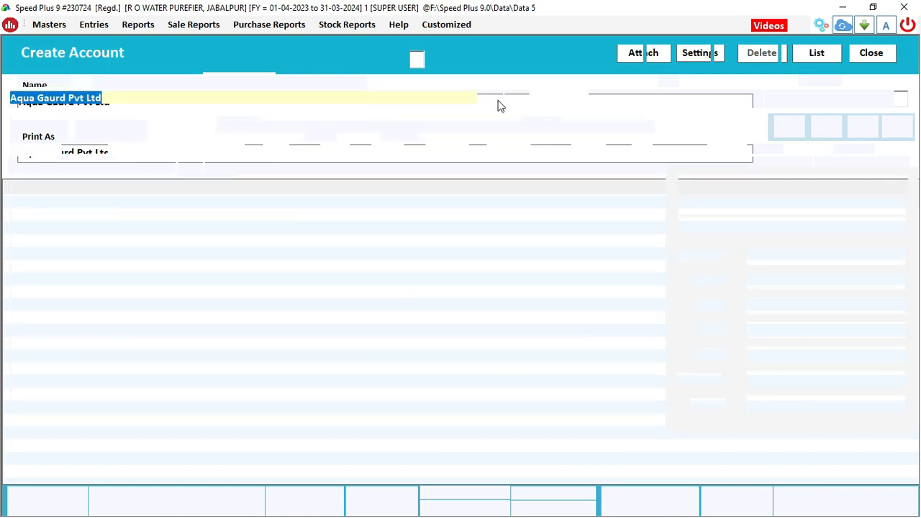
key(Return)
key(Return)
key(Return)
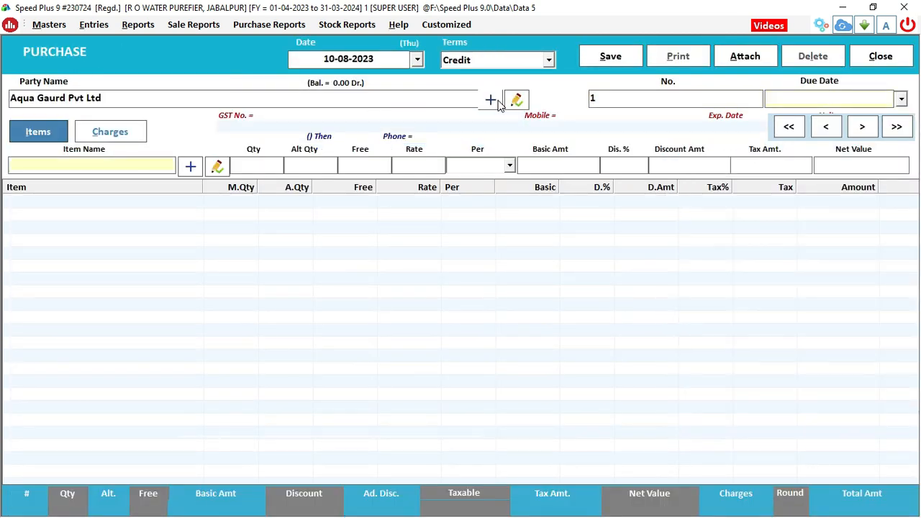
Add a purchase line of 100 Ro Filters at rate 1200
key(Return)
key(Down)
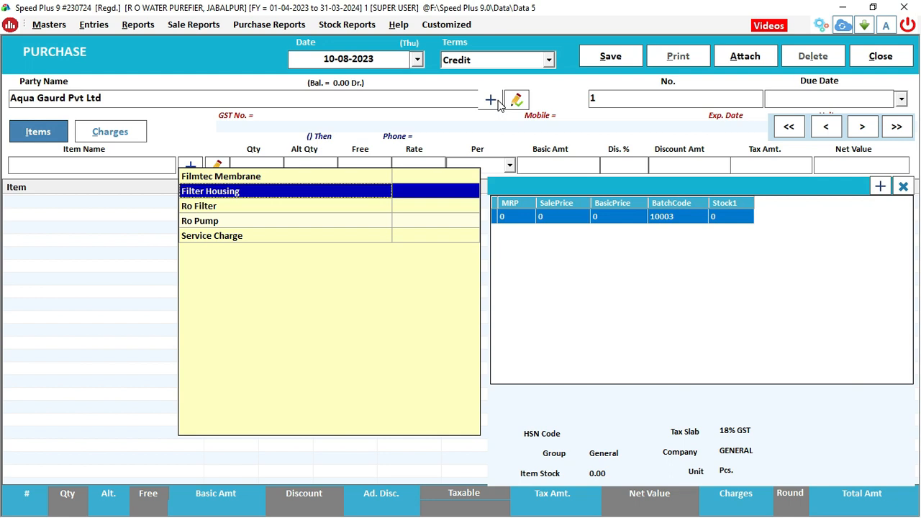
key(Down)
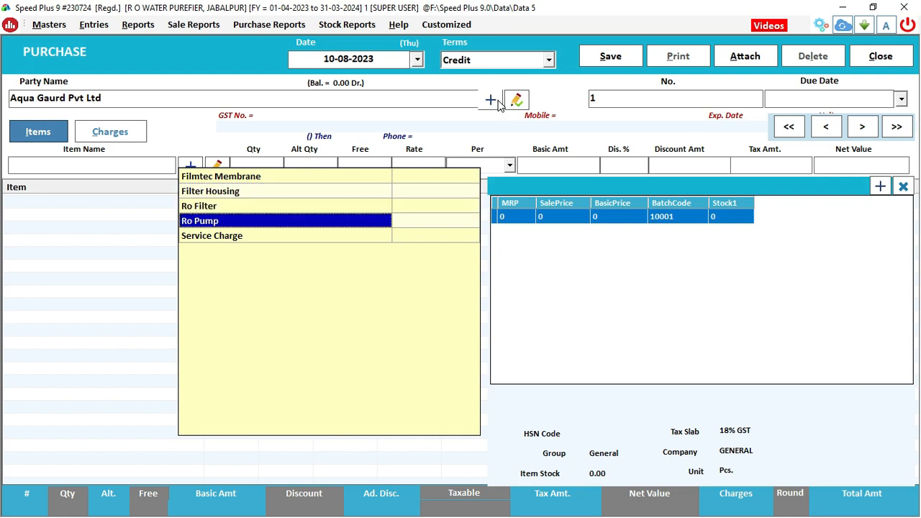
key(Return)
key(Return)
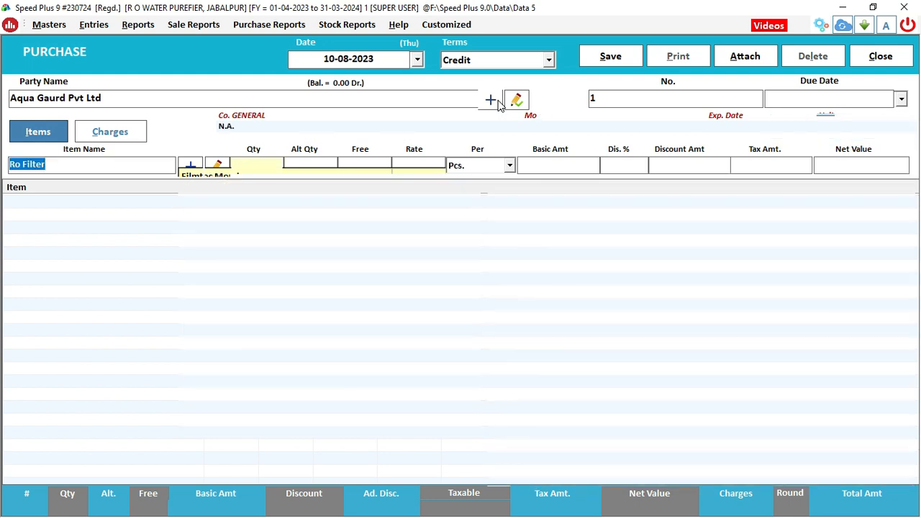
text(100)
key(Return)
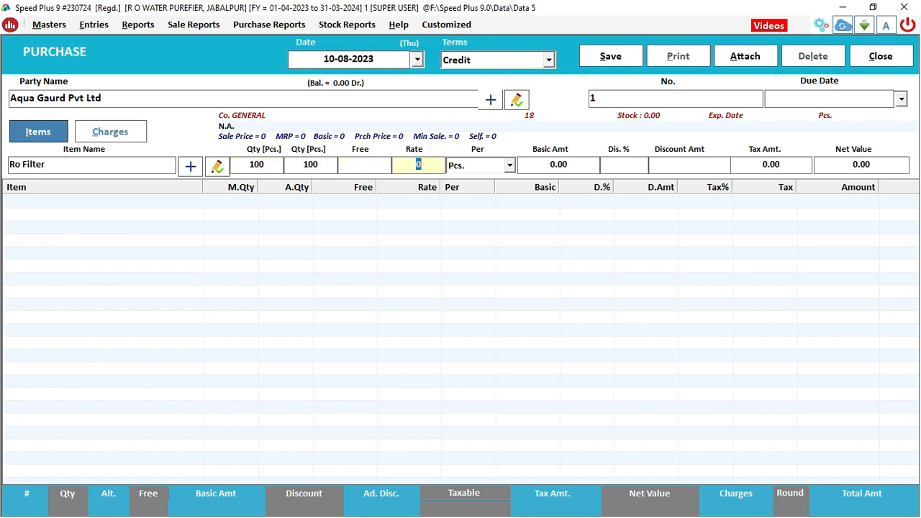
text(1200)
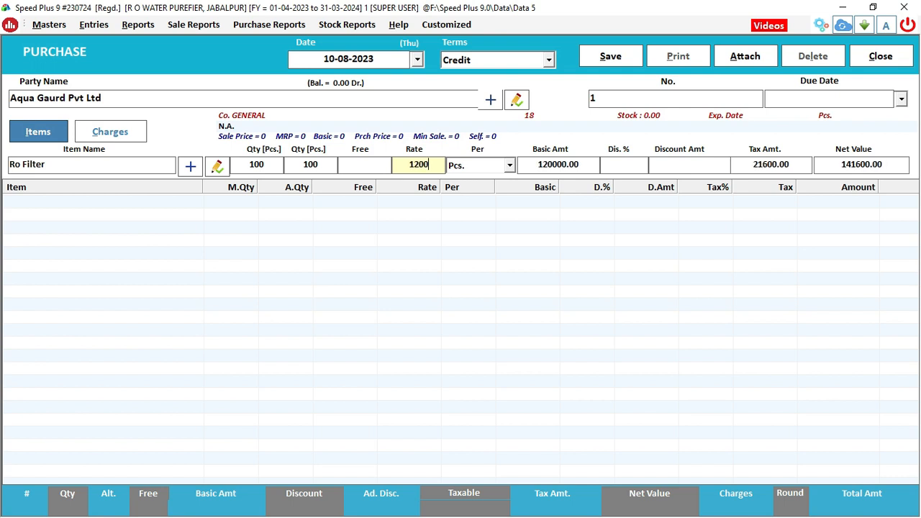
key(Return)
key(Return)
key(Return)
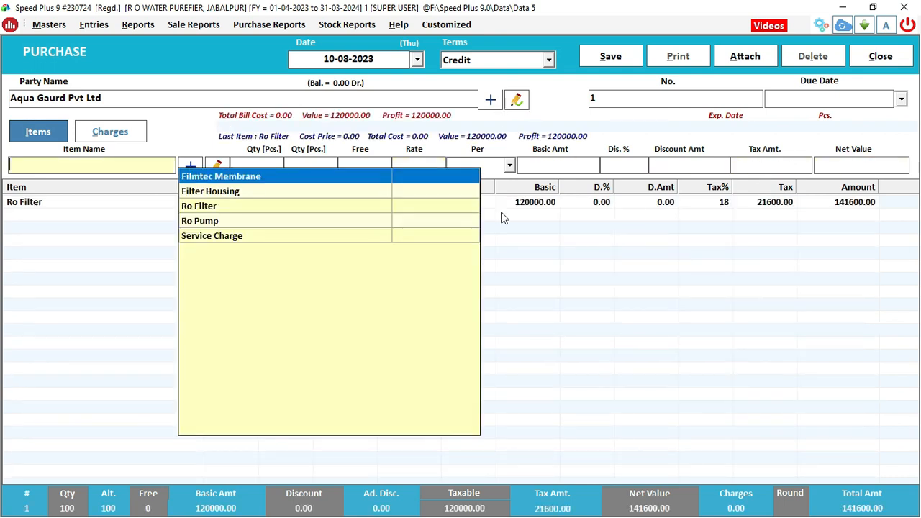
Save purchase bill No. 1 for 141600, close it and refresh the dashboard
click(606, 56)
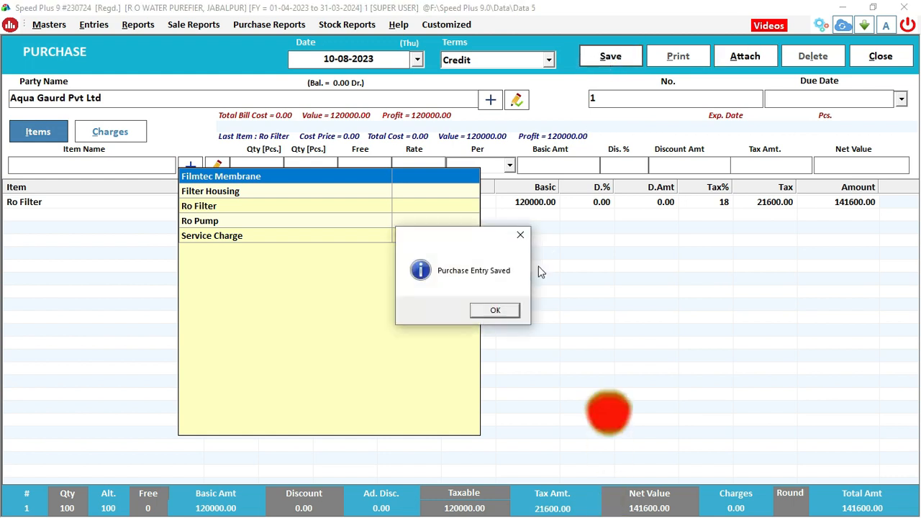
click(493, 311)
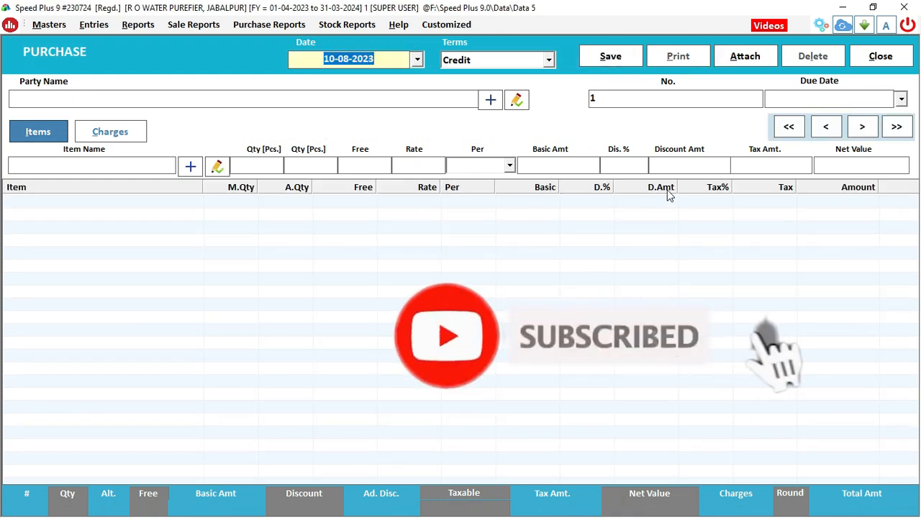
click(881, 58)
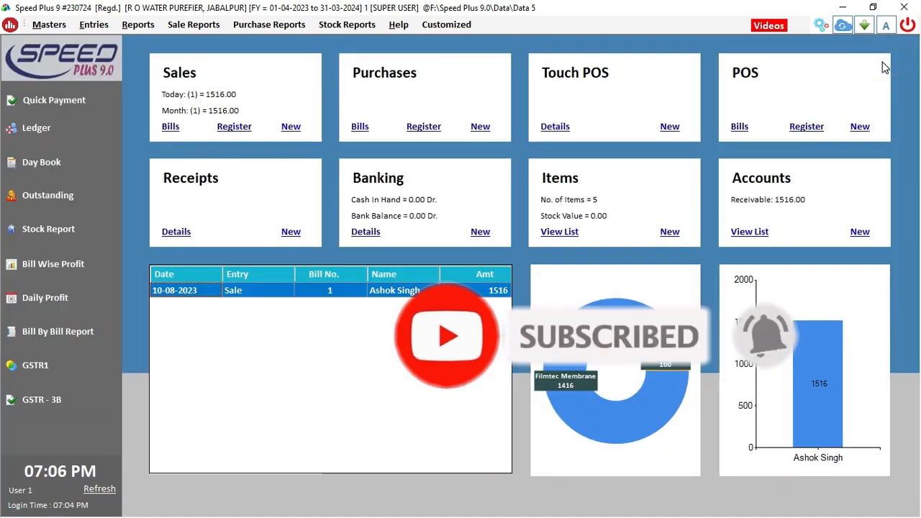
click(108, 489)
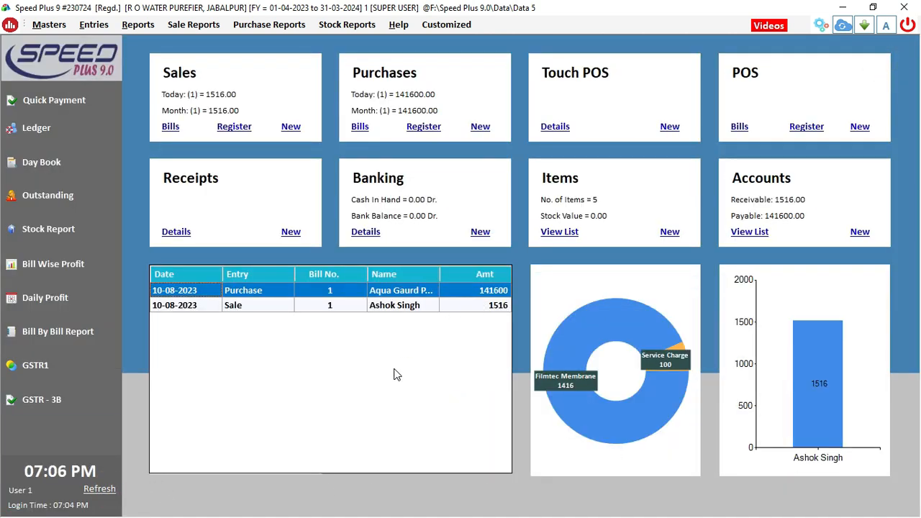
click(292, 129)
Start credit sale bill No. 2 for the customer with 2 Ro Filters at 1800 each
click(285, 133)
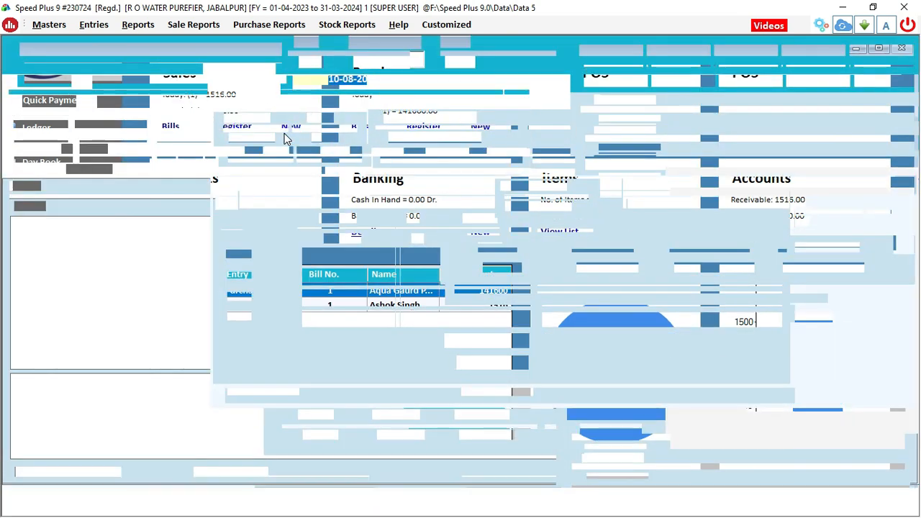
key(Return)
key(Return)
key(Down)
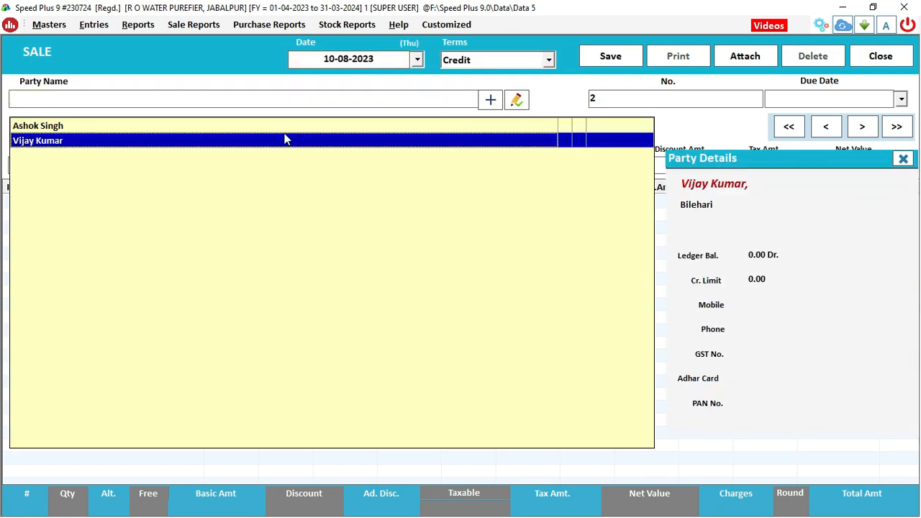
key(Return)
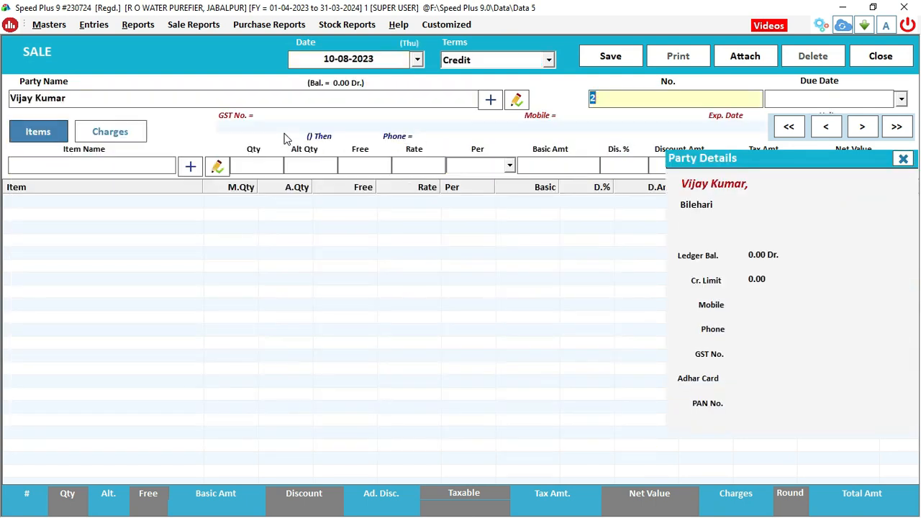
key(Return)
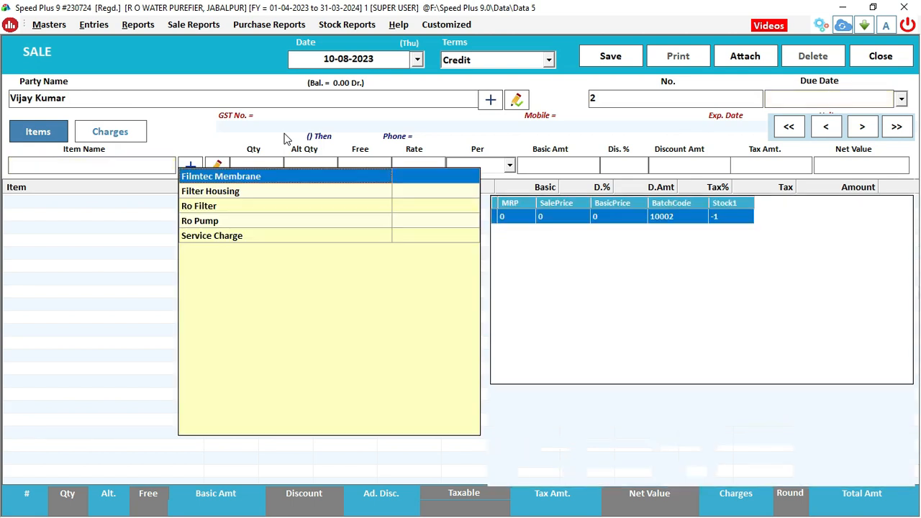
key(Down)
key(Down)
key(Return)
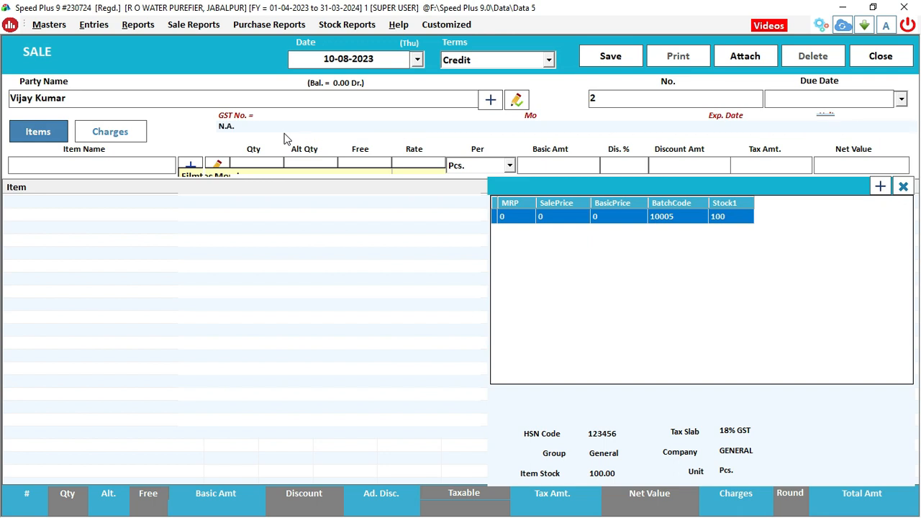
key(Return)
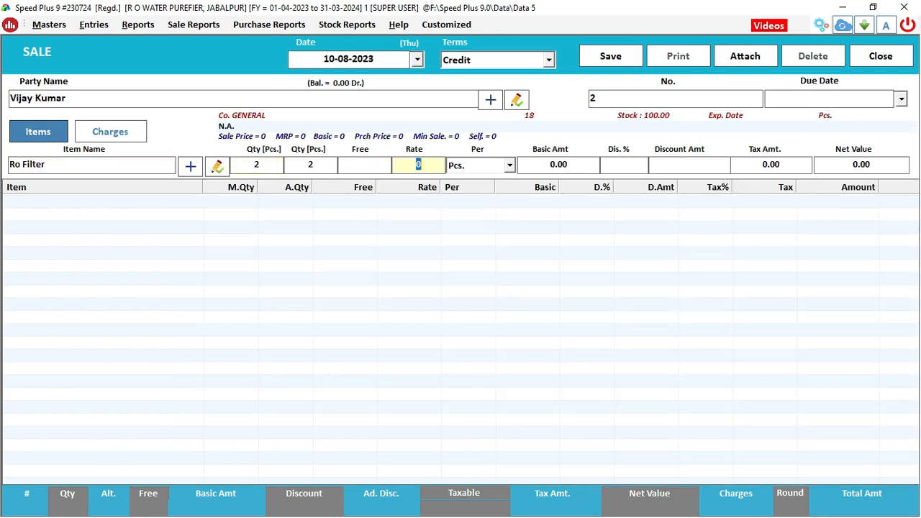
text(1800)
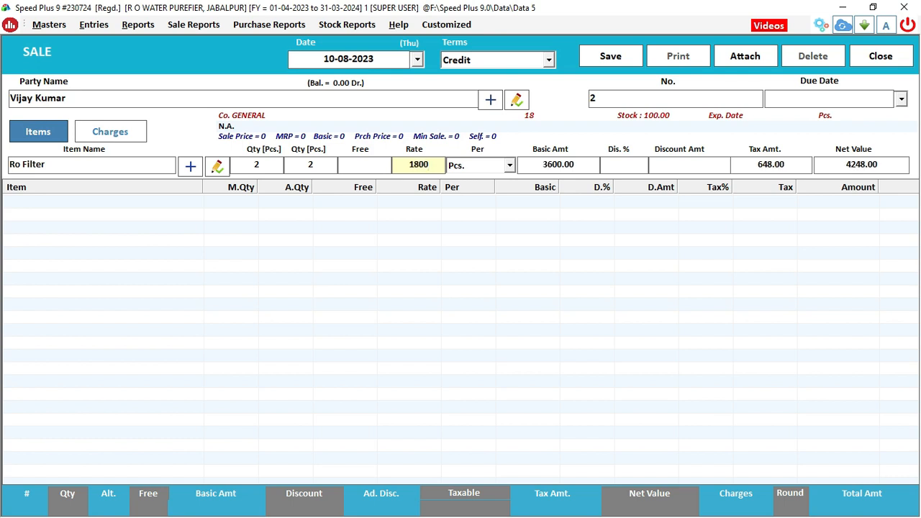
key(Return)
key(Return)
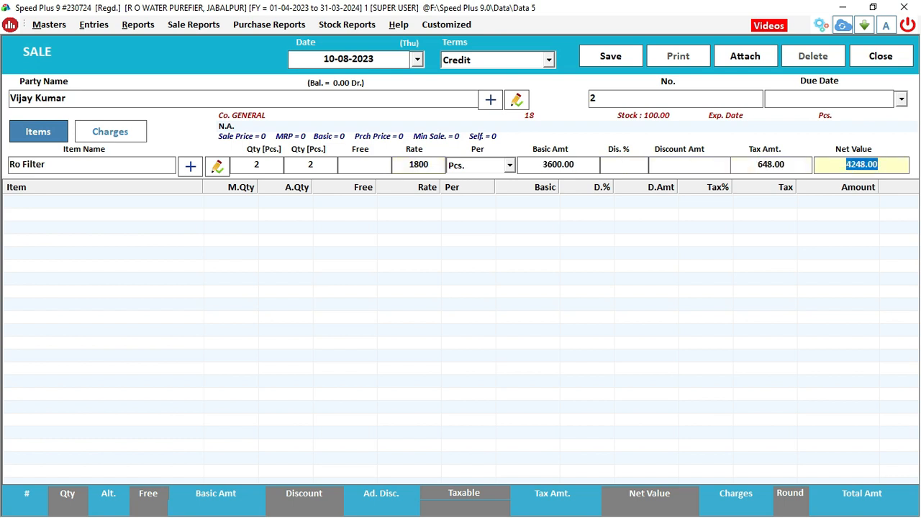
key(Return)
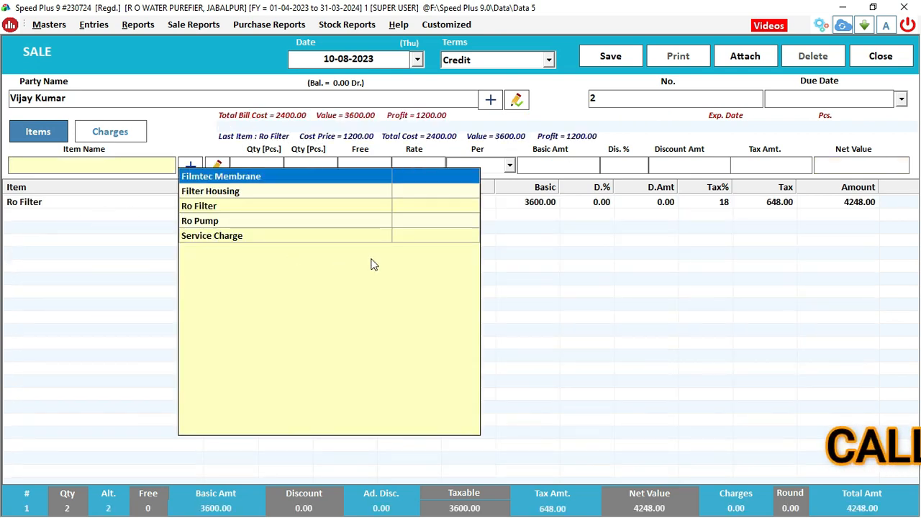
Add a Service Charge line of 1 at 500 and save the sale bill at 4748.00
click(199, 237)
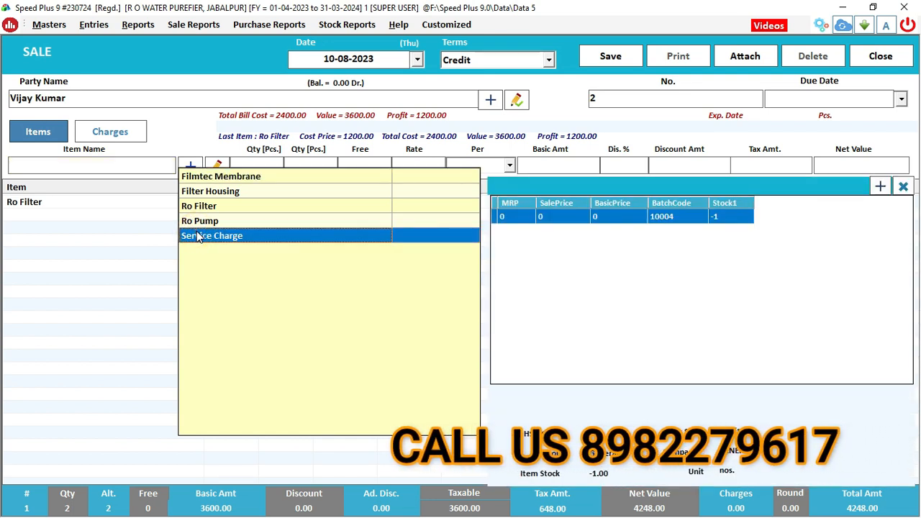
click(199, 237)
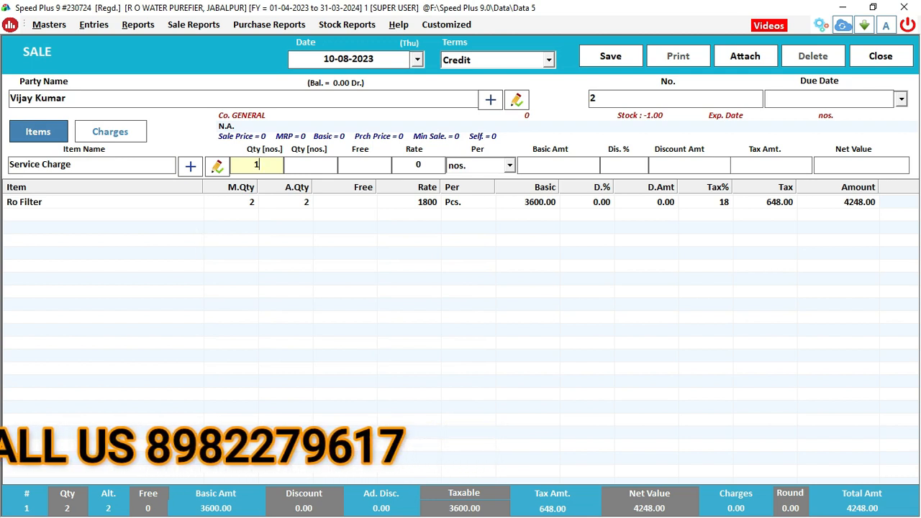
text(1)
key(Return)
key(Return)
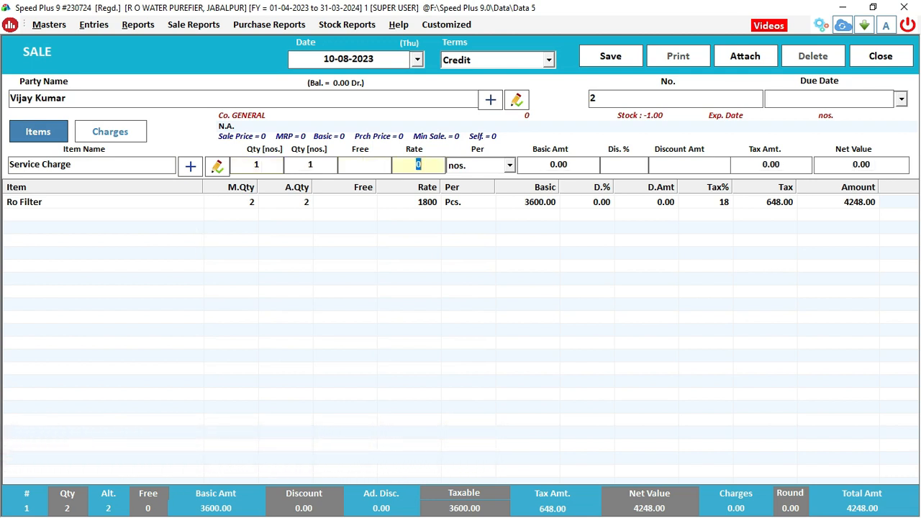
text(500)
key(Return)
key(Return)
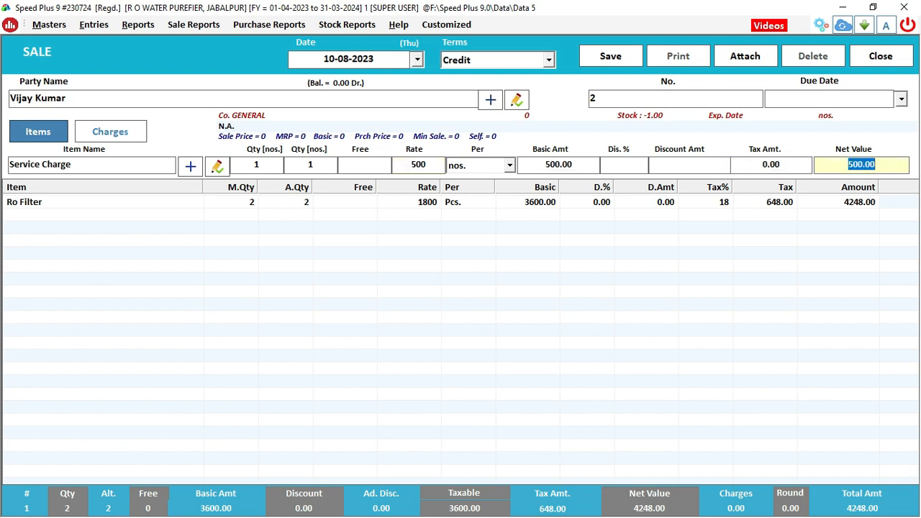
key(Return)
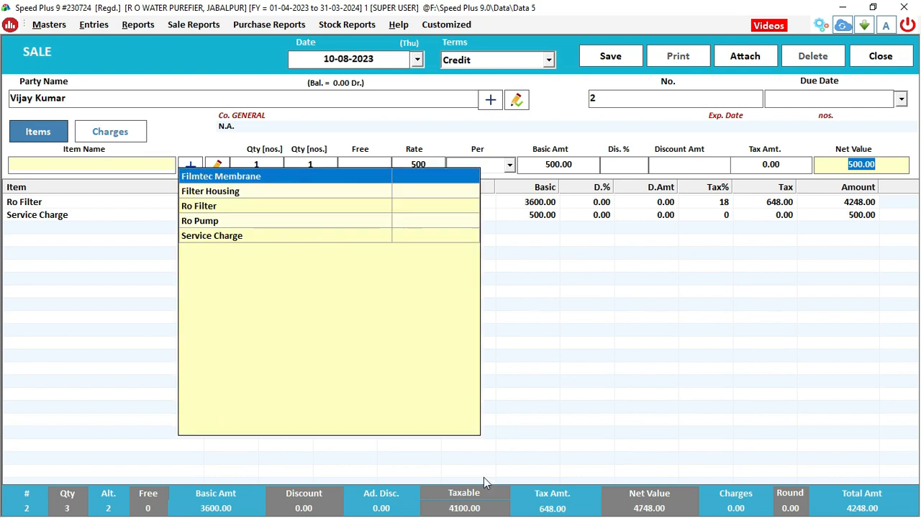
click(606, 58)
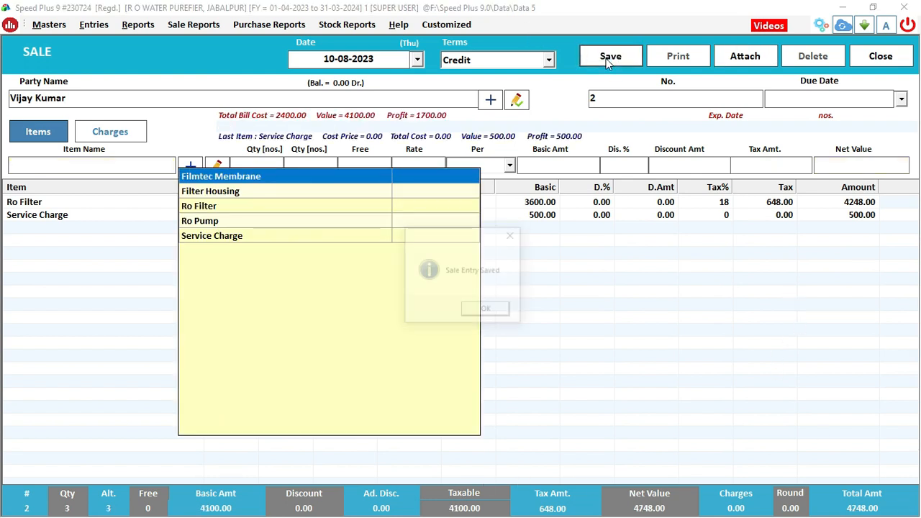
click(471, 314)
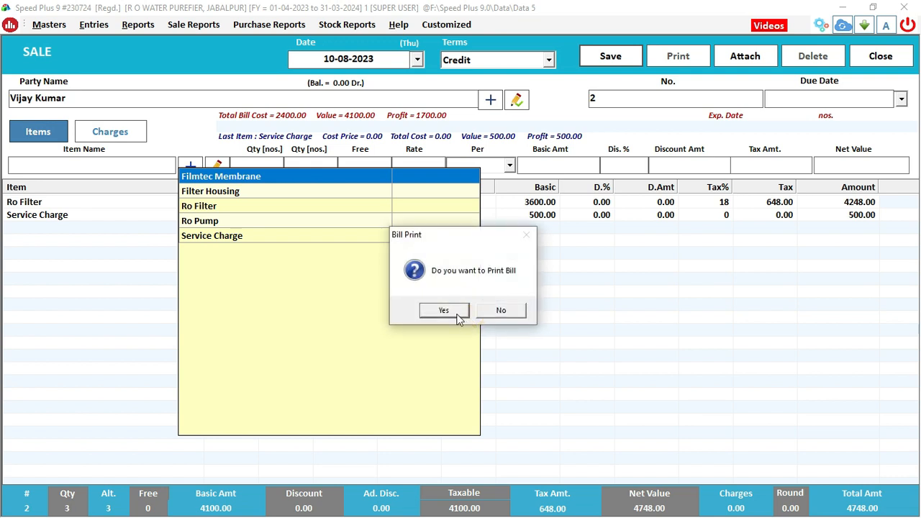
Print bill No. 2 as a GST Invoice preview
click(449, 309)
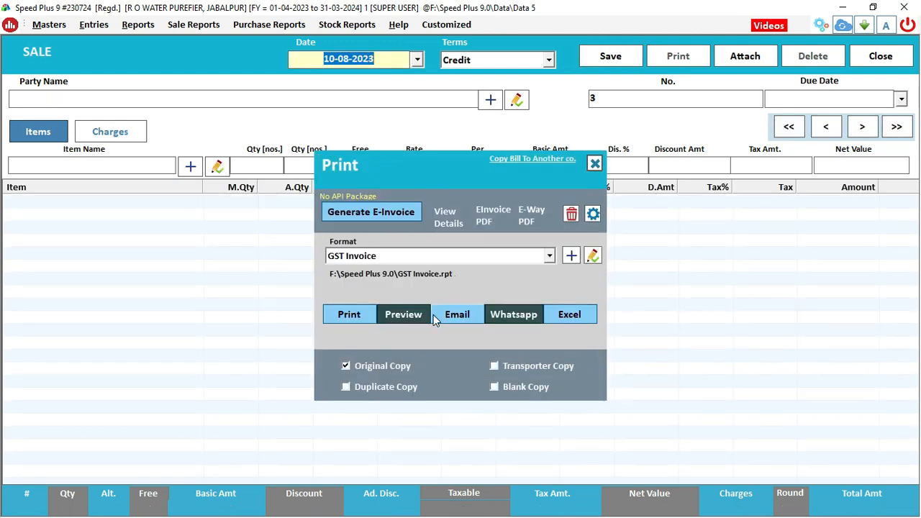
click(404, 261)
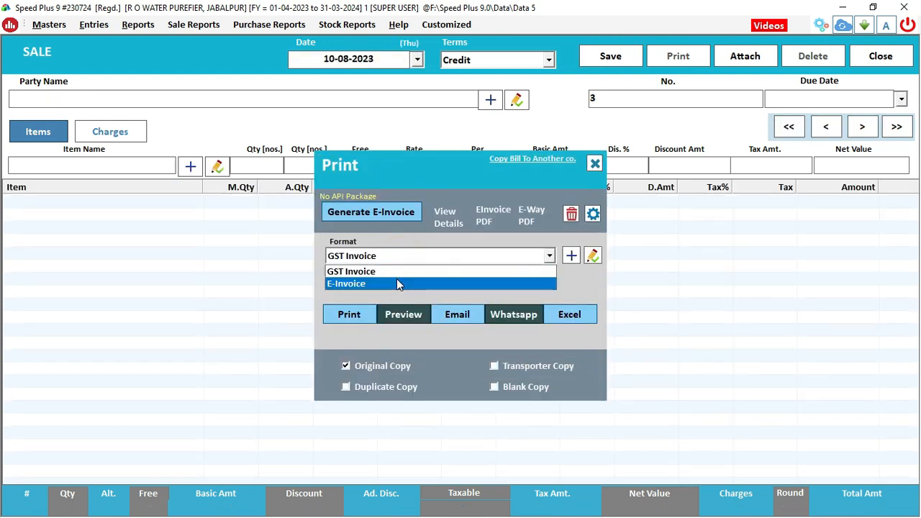
click(397, 271)
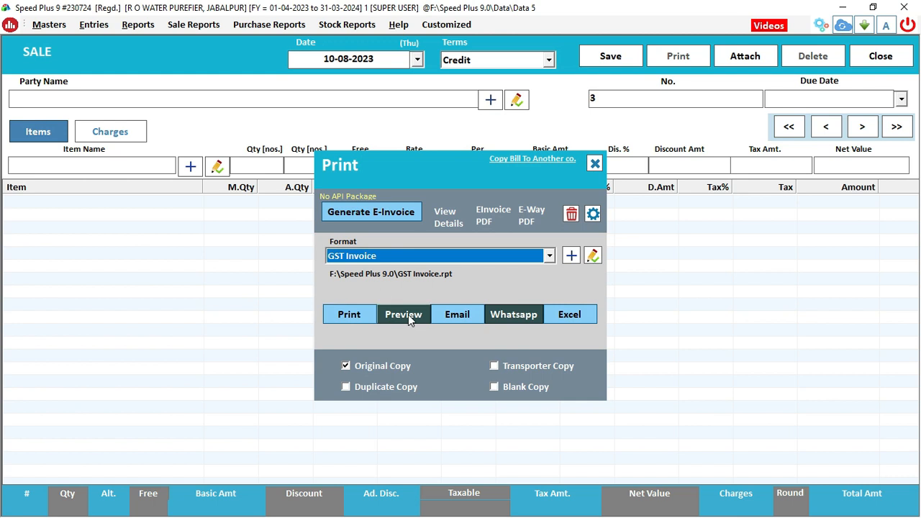
click(408, 314)
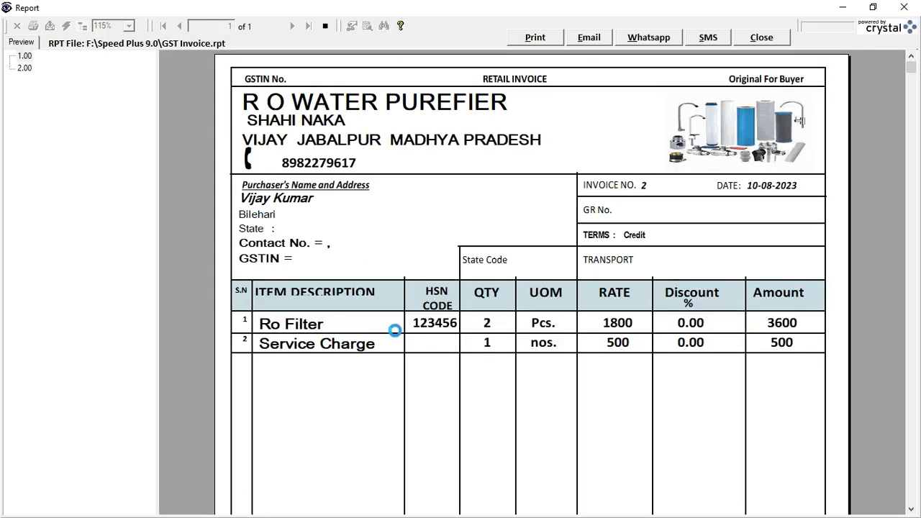
Scroll through the invoice preview checking the Ro Filter, Service Charge and 4748.00 totals
scroll(390, 335, down, 3)
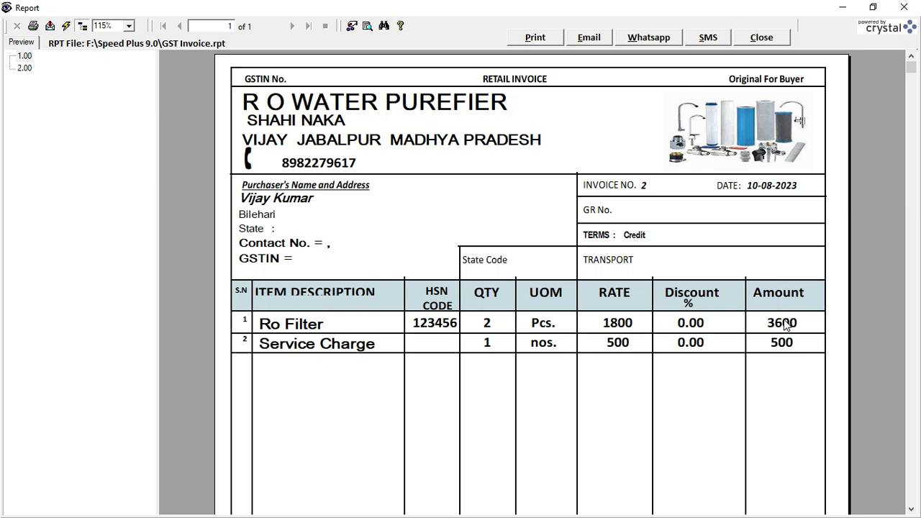
scroll(785, 326, down, 3)
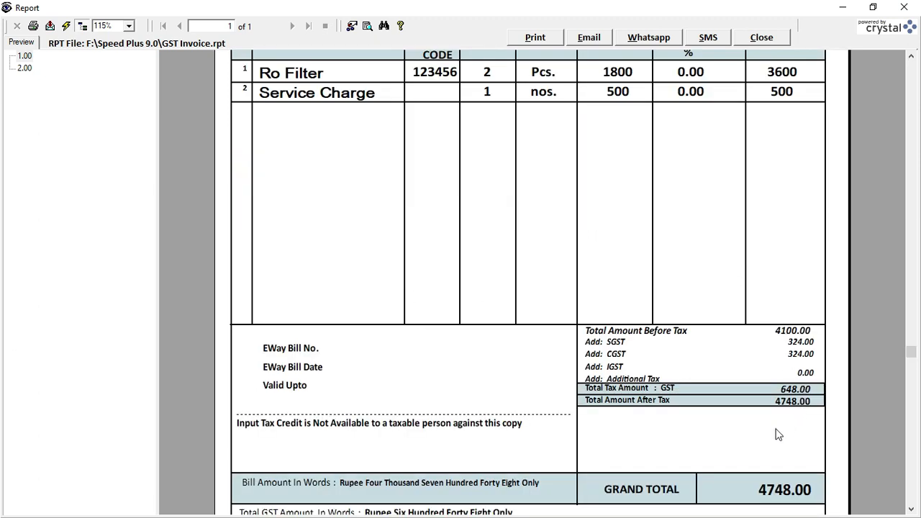
scroll(681, 426, up, 3)
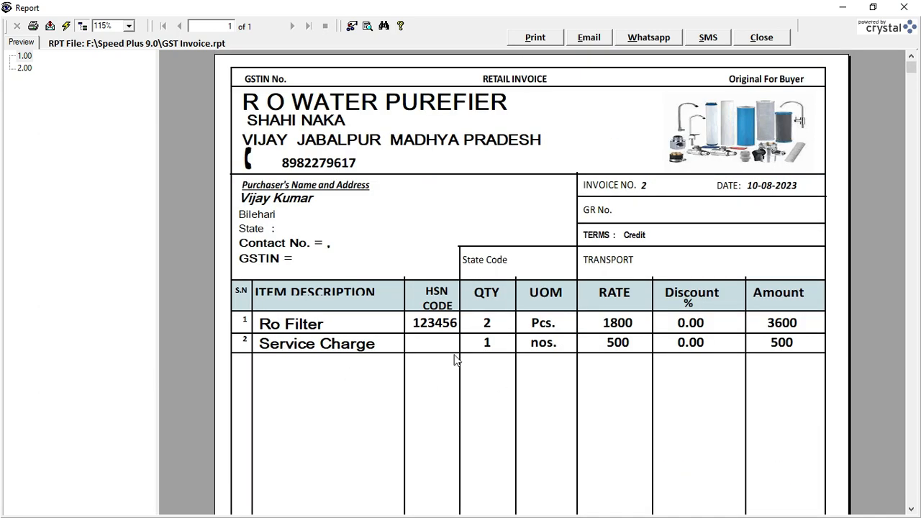
scroll(730, 353, down, 3)
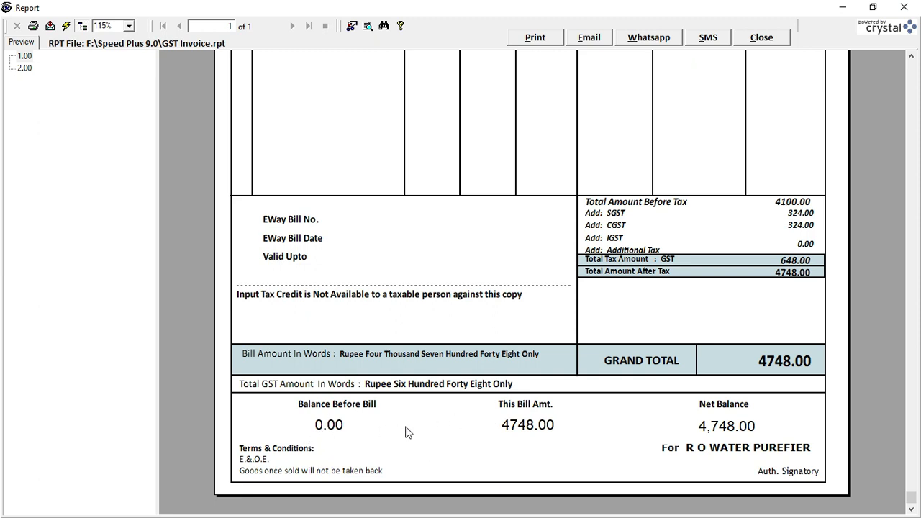
scroll(728, 423, up, 10)
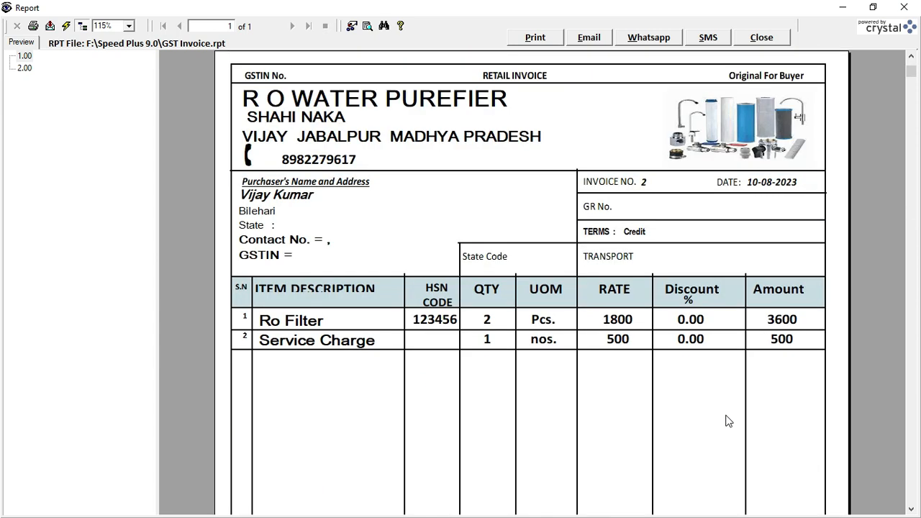
click(49, 27)
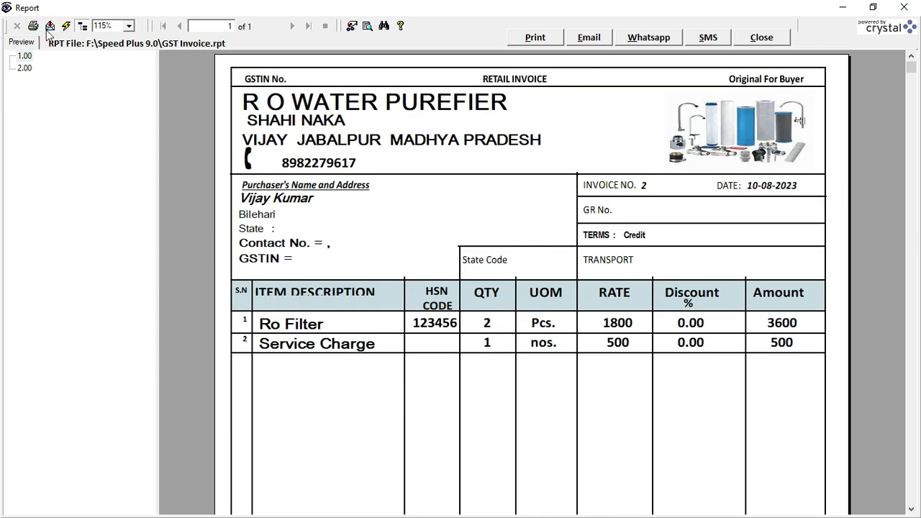
Export all pages of the invoice as a PDF on the Desktop, named after the customer
click(537, 248)
click(62, 120)
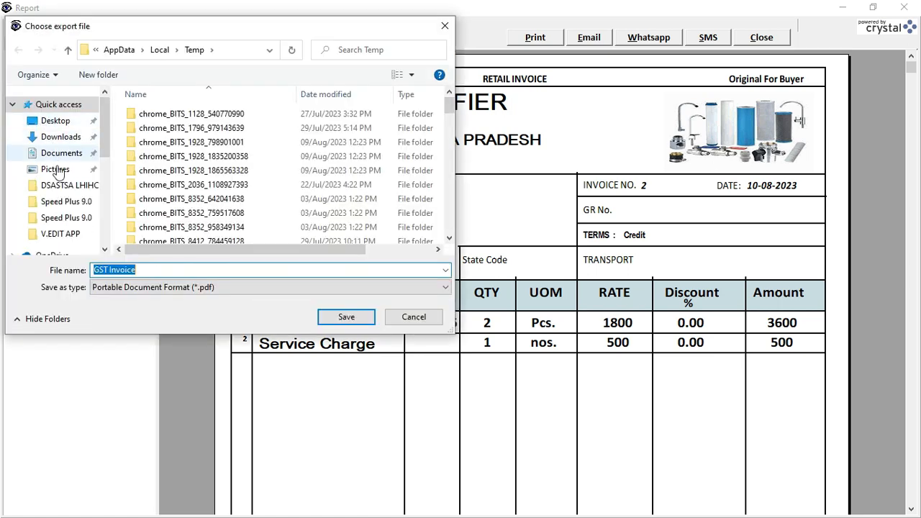
click(55, 121)
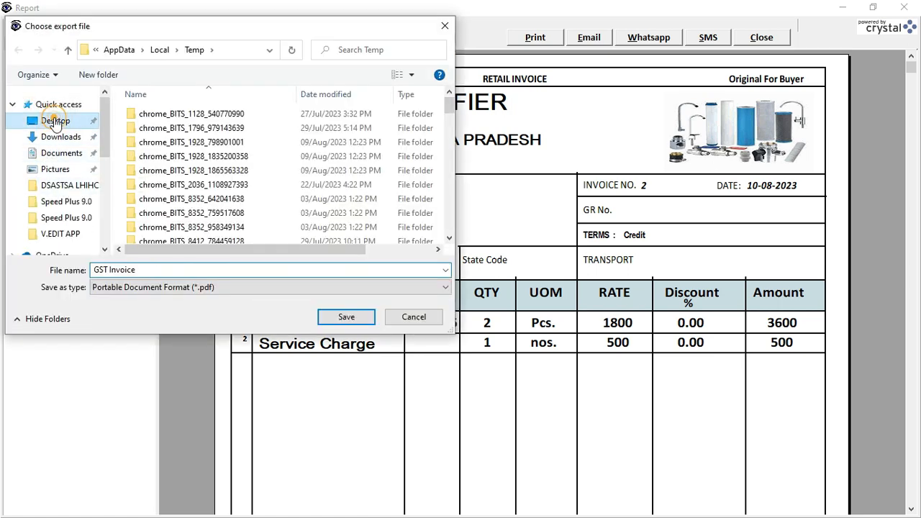
click(159, 266)
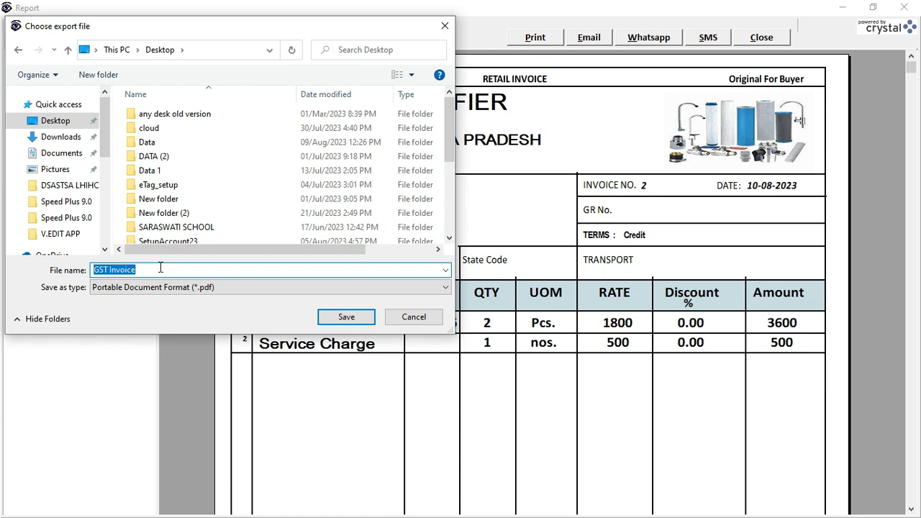
text(vik)
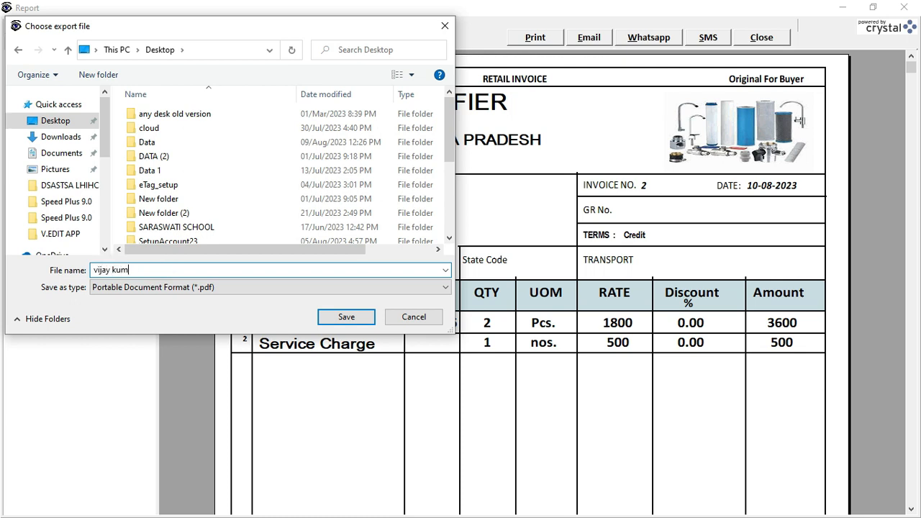
click(342, 315)
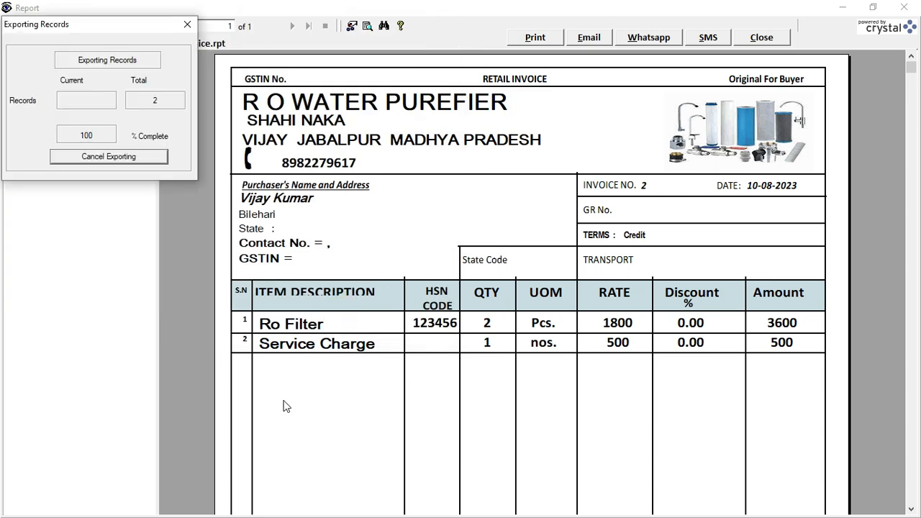
click(842, 7)
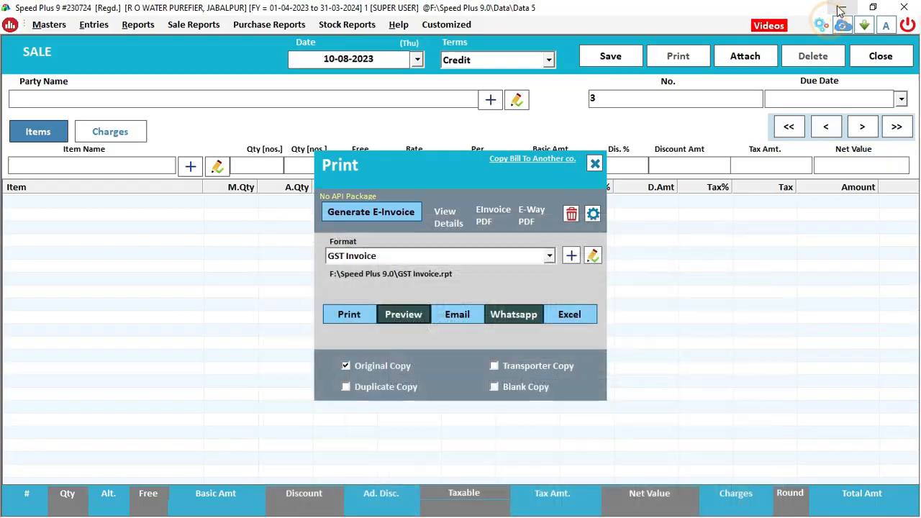
View the exported invoice PDF from the desktop in Edge, then close it and return to Speed Plus
click(841, 9)
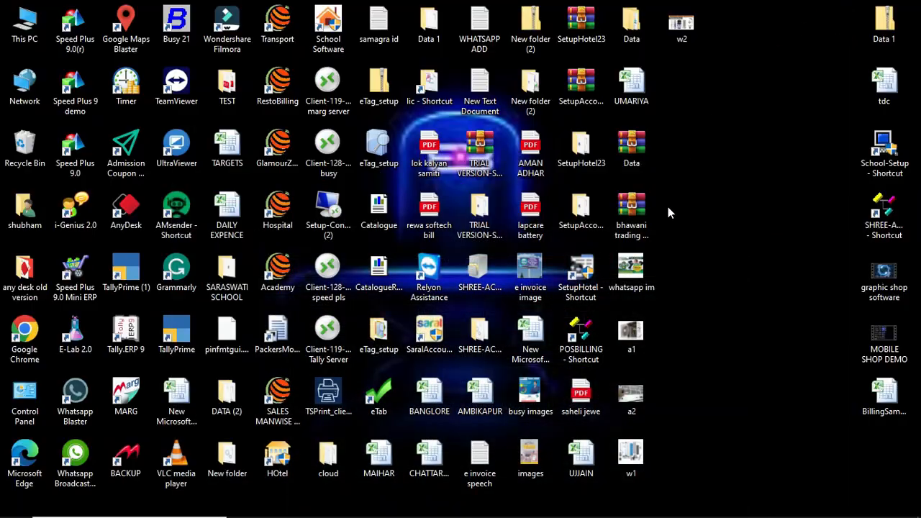
right_click(729, 104)
click(681, 101)
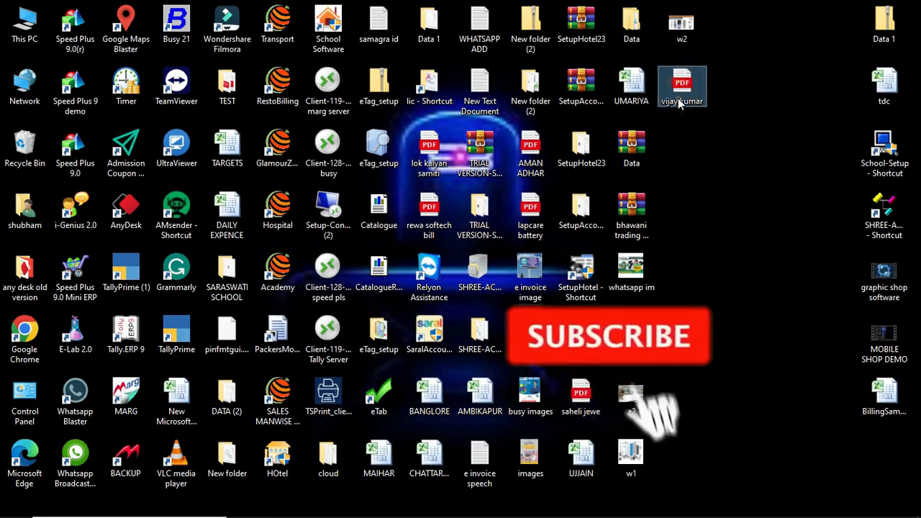
key(Return)
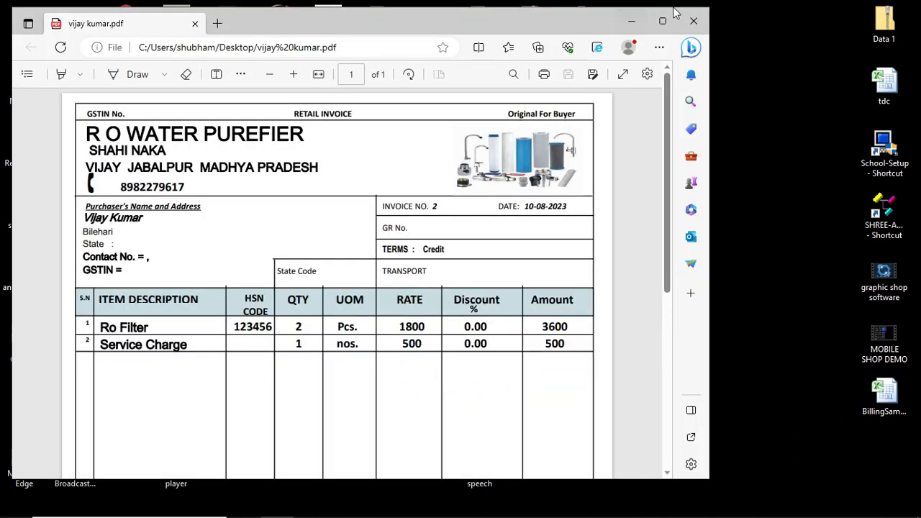
click(693, 21)
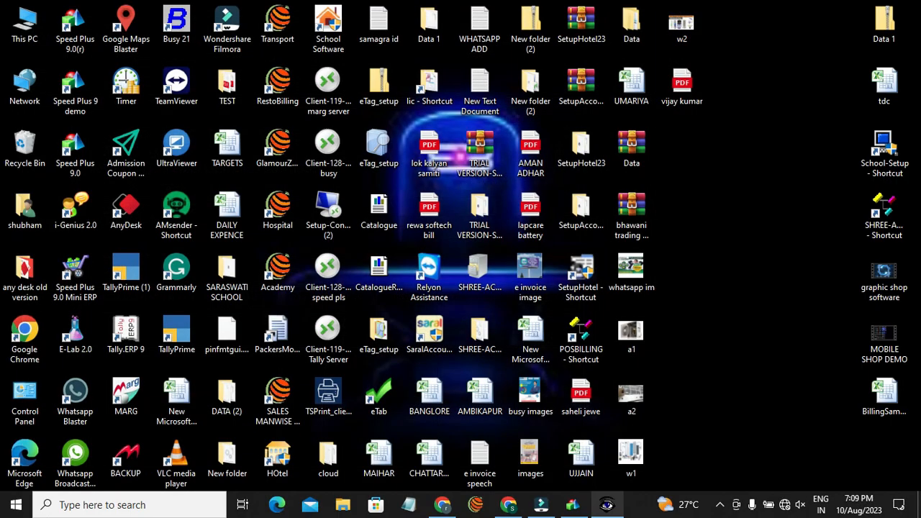
click(573, 504)
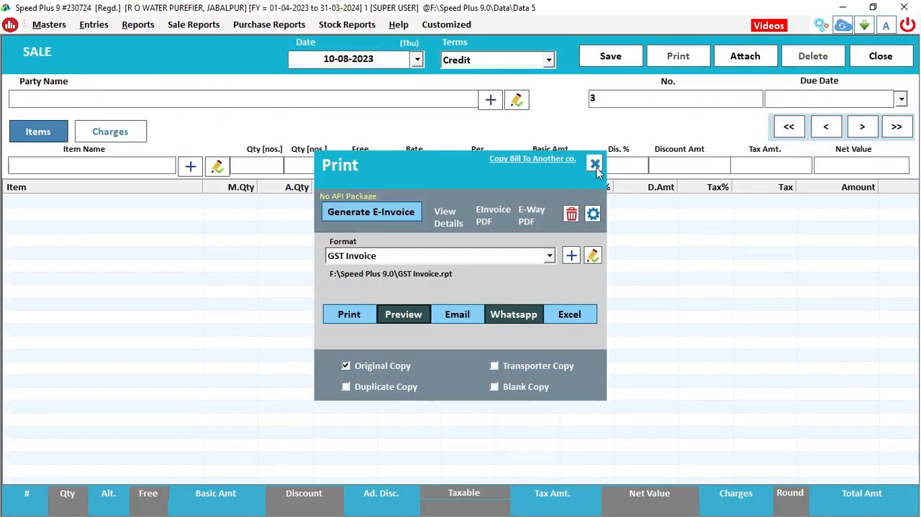
Leave the sale entry without saving, then open the Sales Bills list and select bill No. 2
click(594, 164)
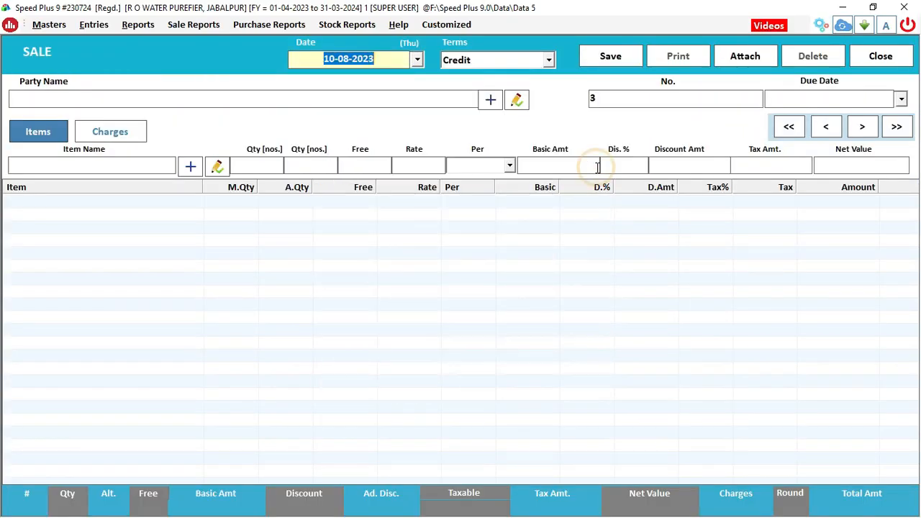
click(835, 132)
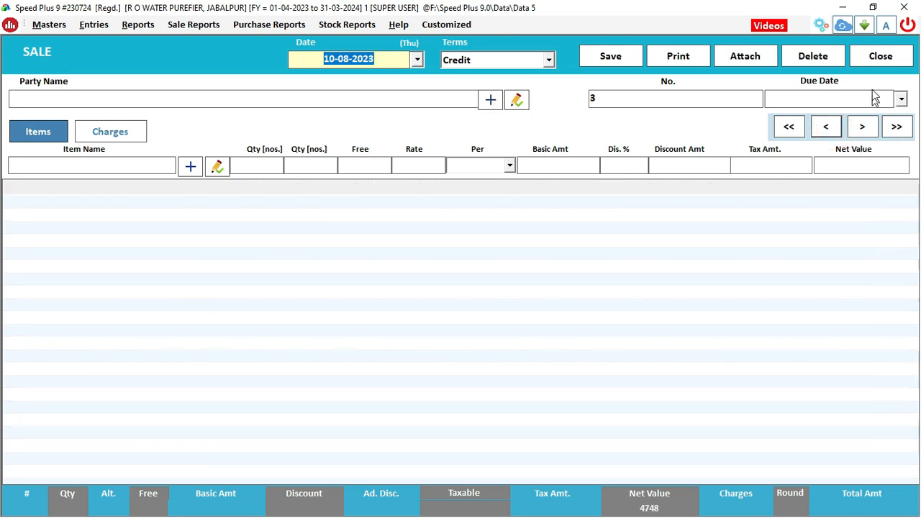
click(878, 64)
click(460, 310)
click(881, 62)
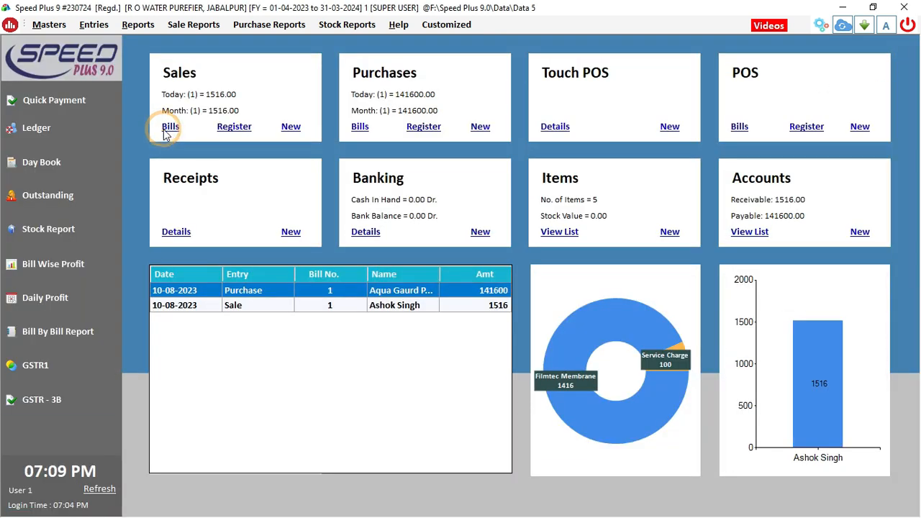
click(170, 127)
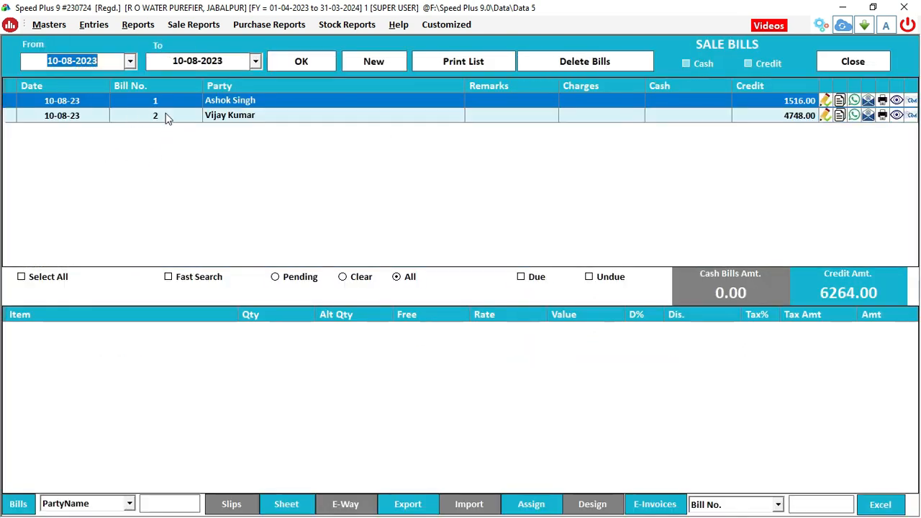
click(223, 116)
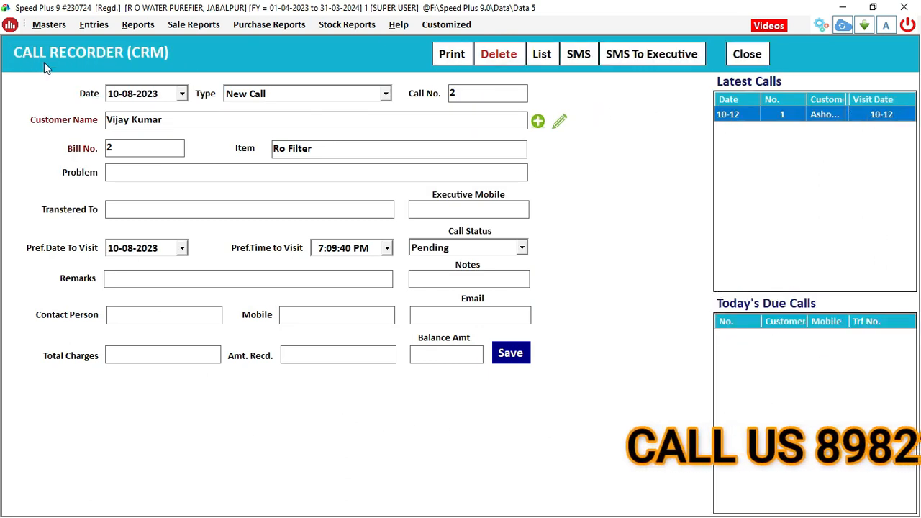
Set the call date to 28-12-2023 and the call type to Service, accepting the bill's details
click(121, 95)
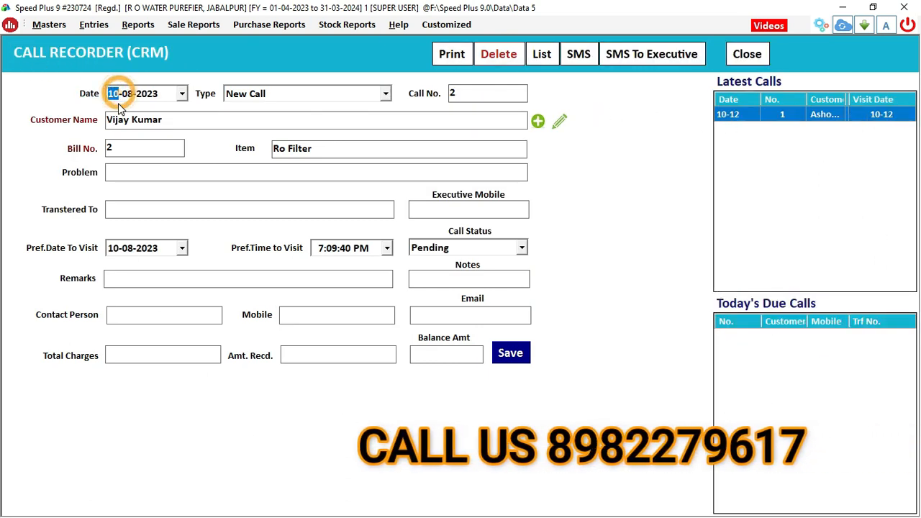
click(183, 95)
click(258, 117)
click(259, 118)
click(258, 117)
click(258, 117)
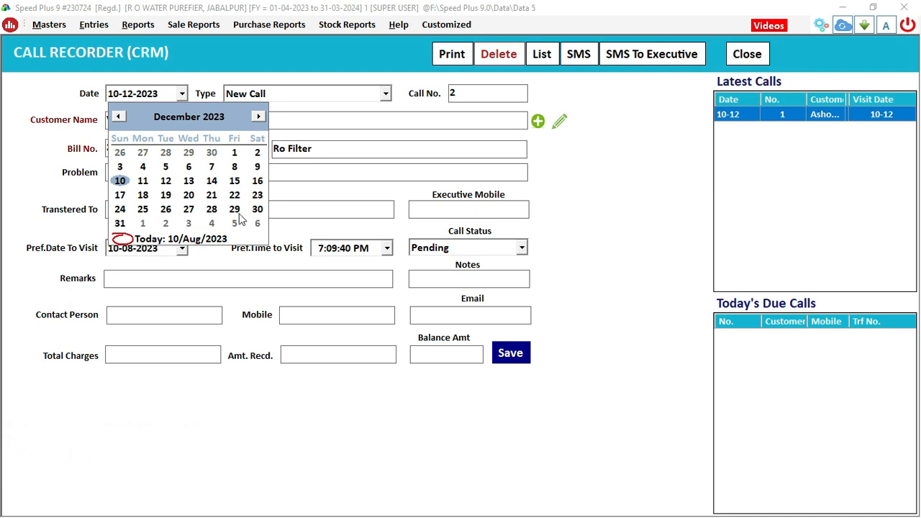
click(211, 209)
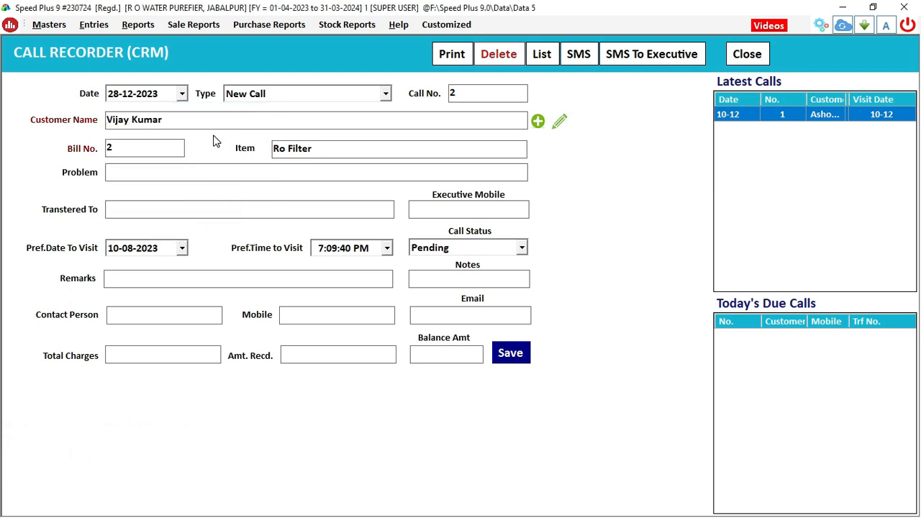
click(288, 98)
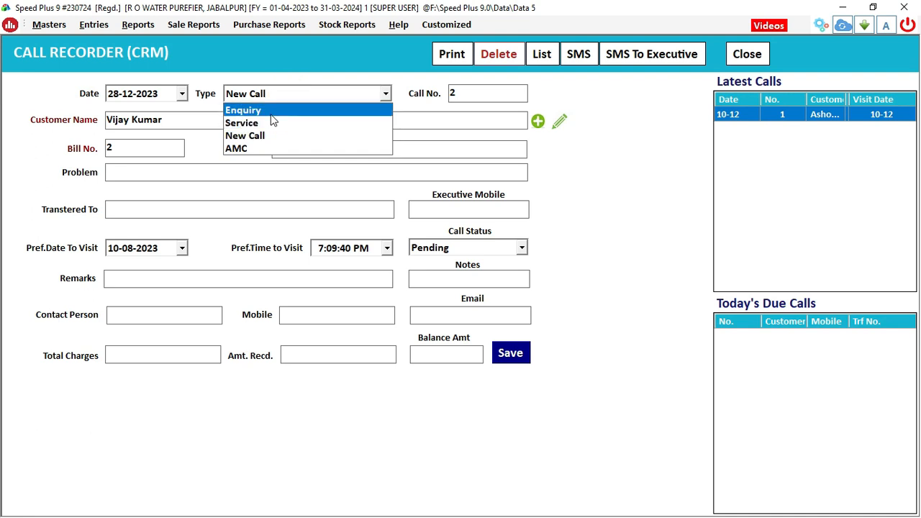
click(267, 124)
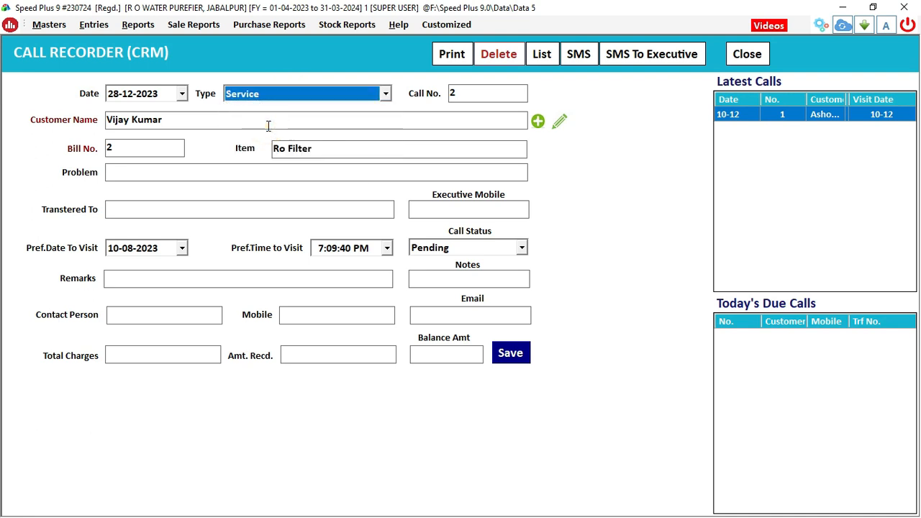
key(Return)
key(Return)
key(Return)
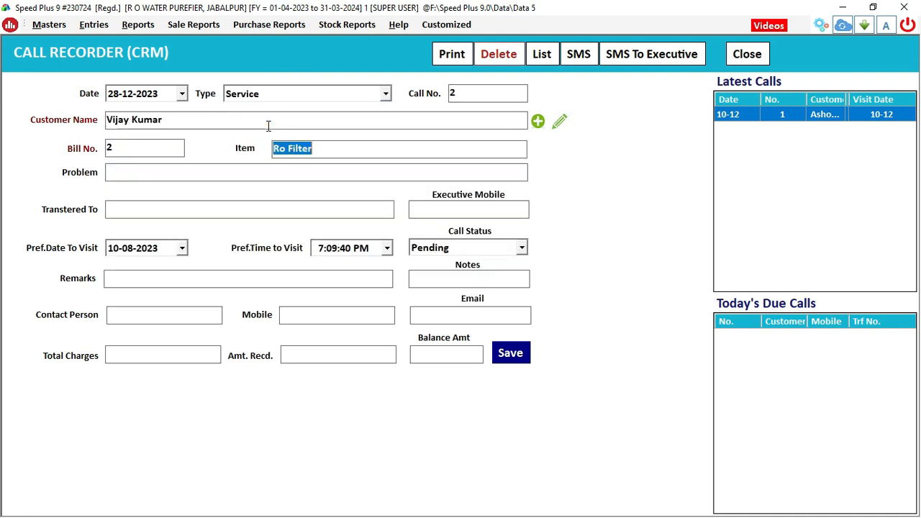
key(Return)
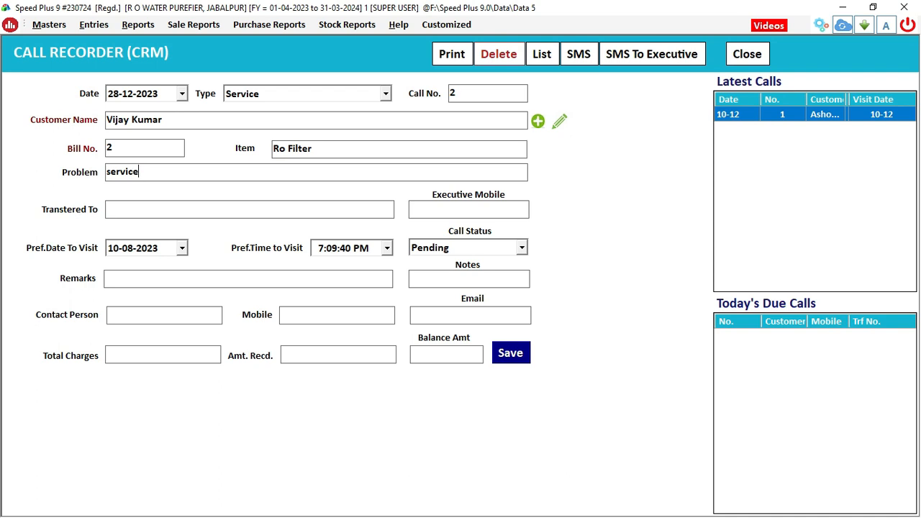
key(Return)
Set the preferred visit date to 28-12-2023, keep status Pending, and save the call
click(116, 249)
click(182, 247)
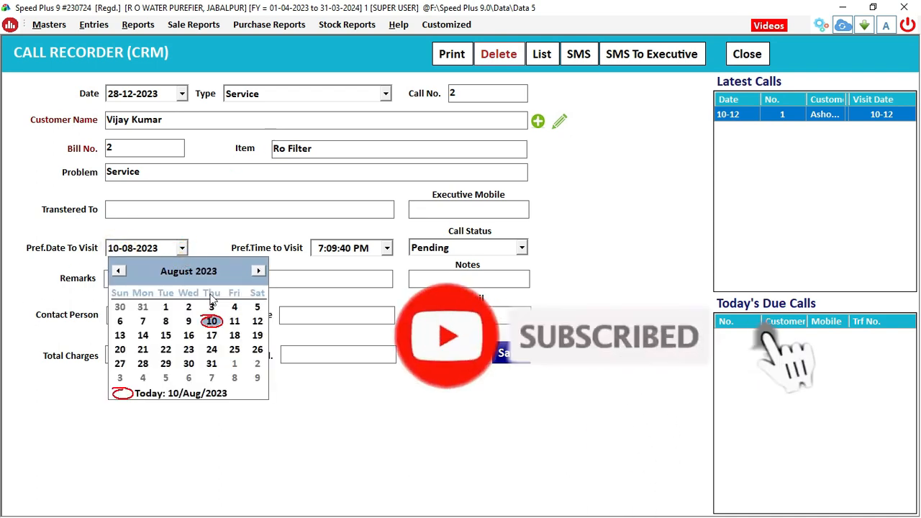
click(259, 271)
click(258, 272)
click(259, 271)
click(258, 272)
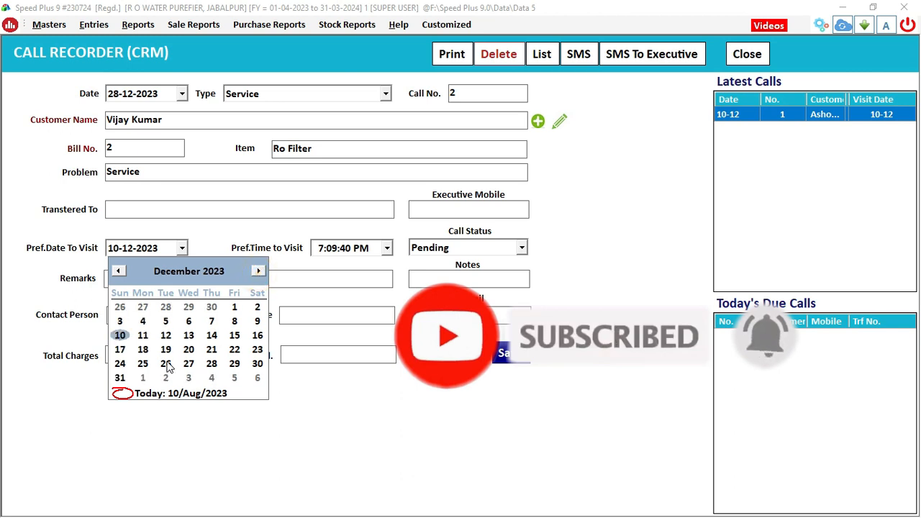
click(211, 363)
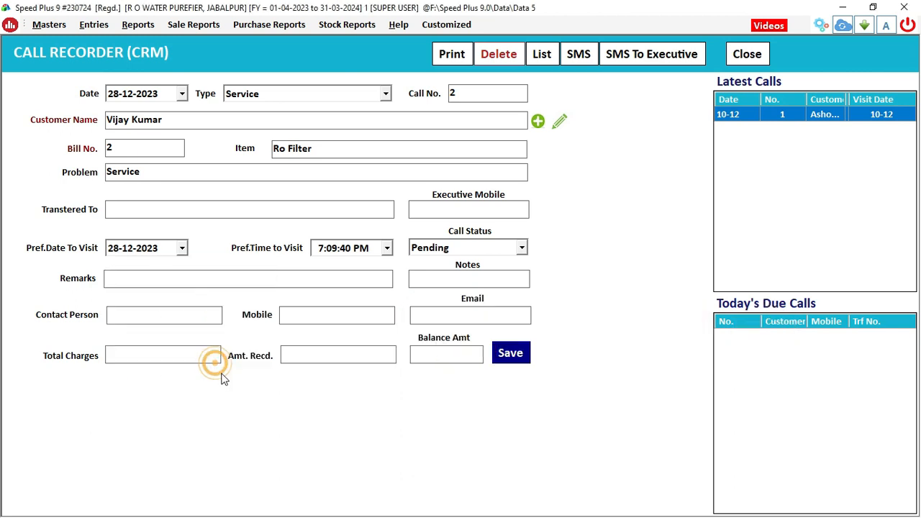
click(496, 249)
click(484, 266)
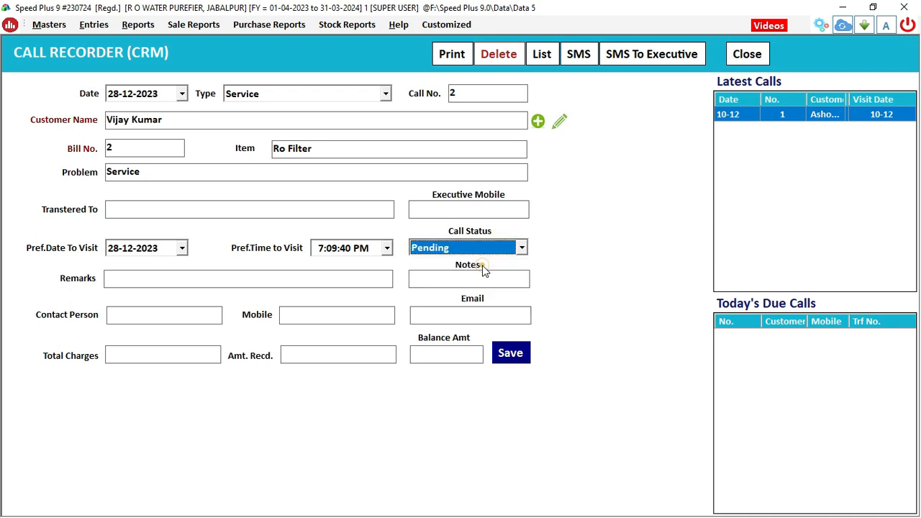
click(504, 354)
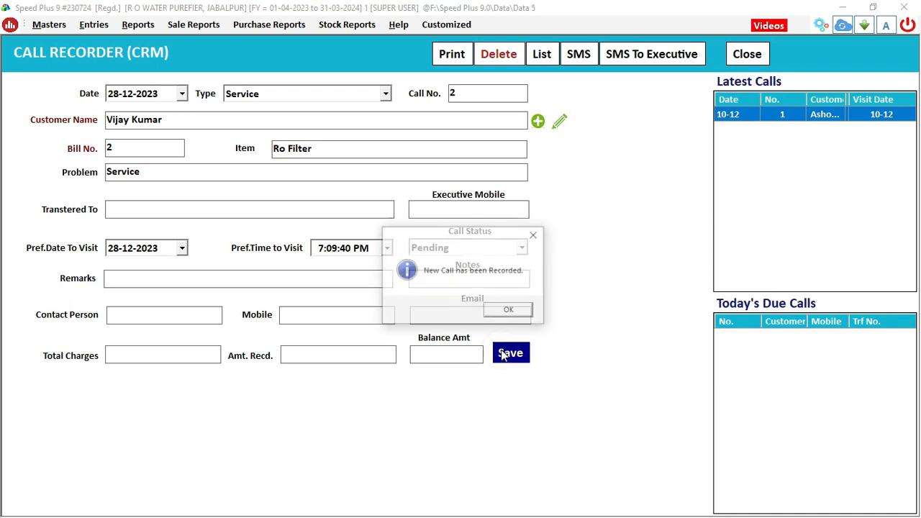
click(509, 311)
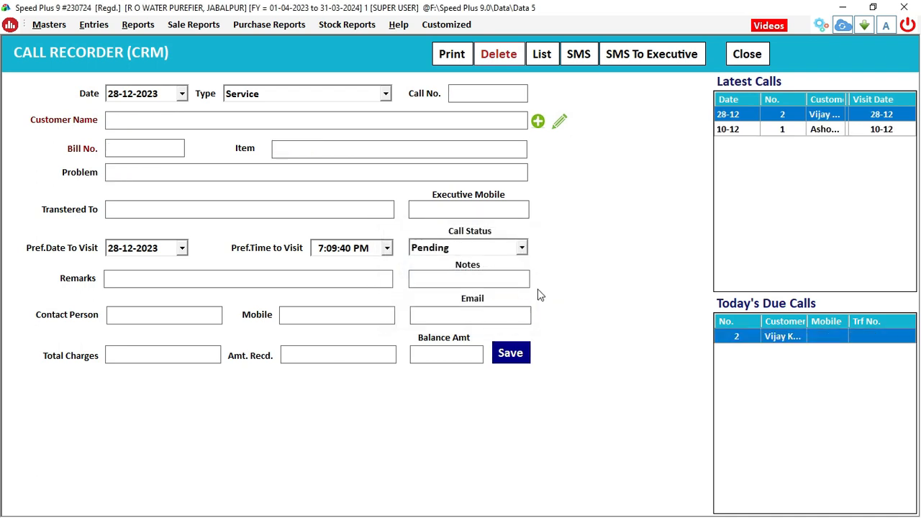
Close Call Recorder and Sale Bills, then open the recorded calls list from Help
click(748, 55)
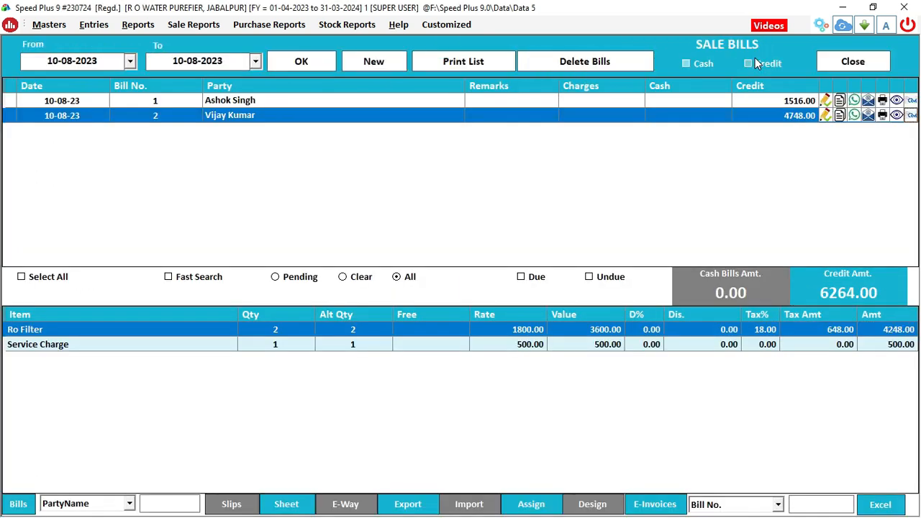
click(888, 68)
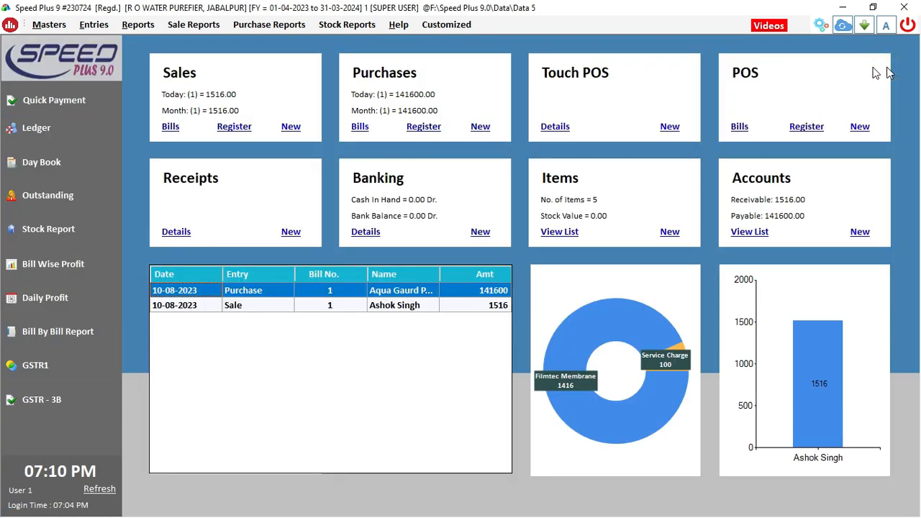
click(398, 26)
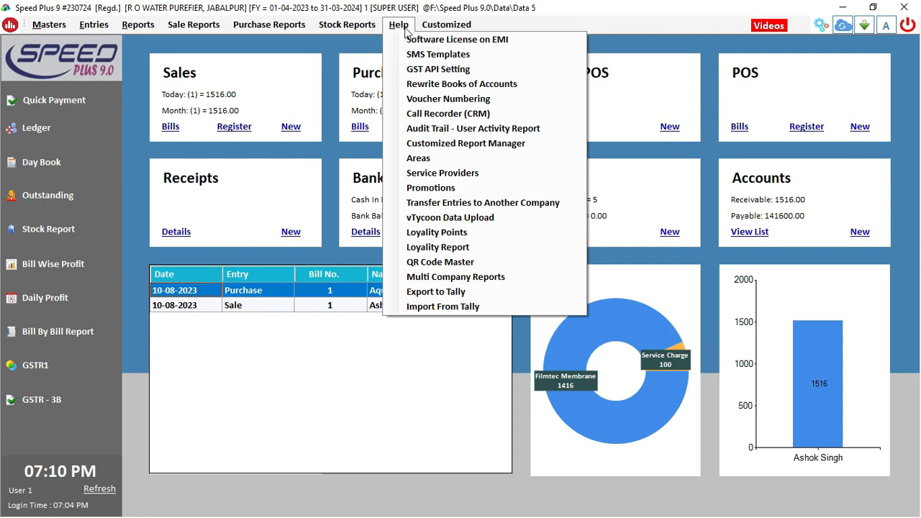
click(431, 114)
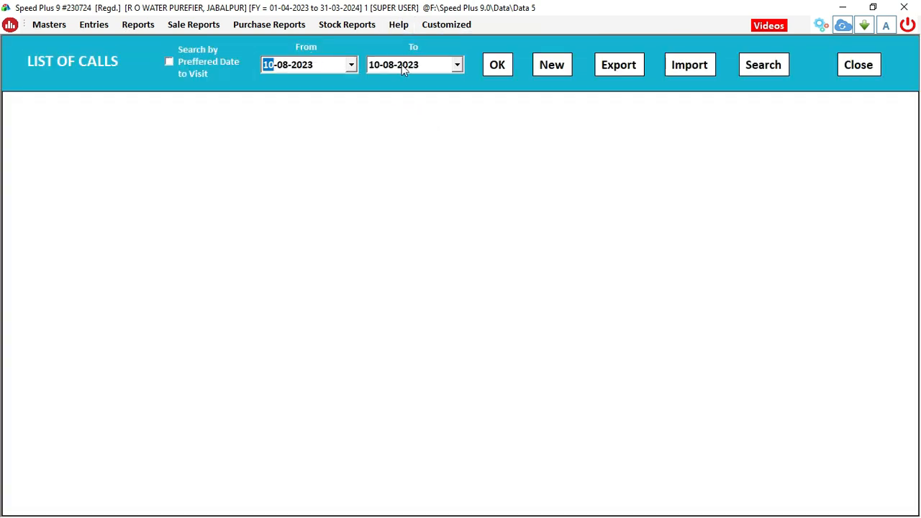
click(507, 66)
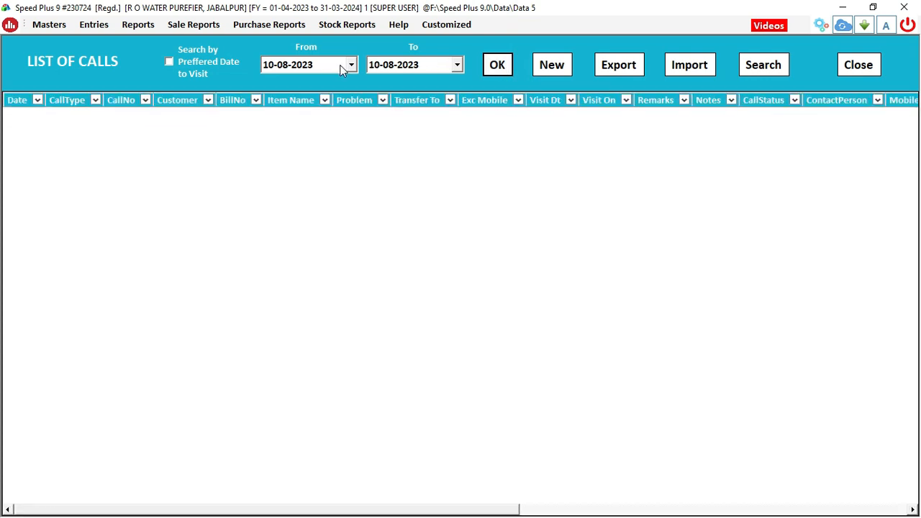
Load calls from 01-12-2023 to 31-12-2023 and select call No. 2
click(301, 152)
click(293, 135)
click(350, 64)
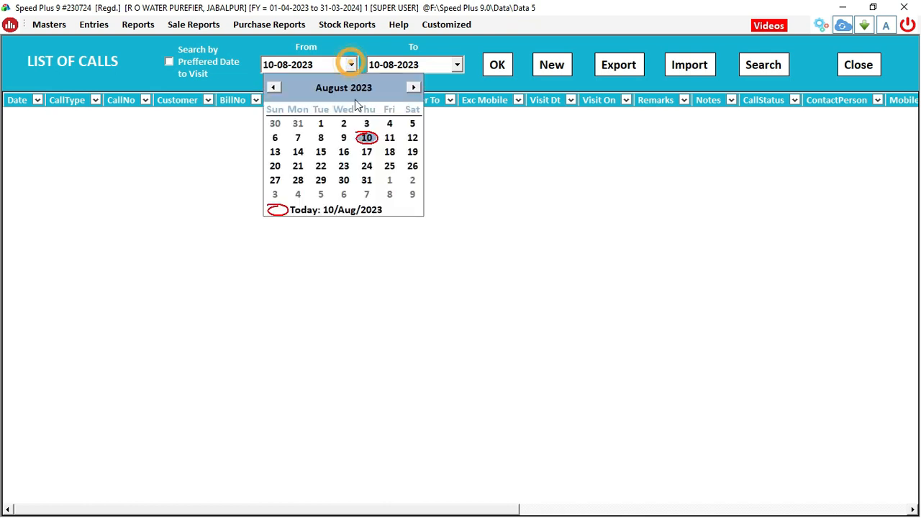
click(413, 87)
click(413, 87)
click(413, 87)
click(414, 88)
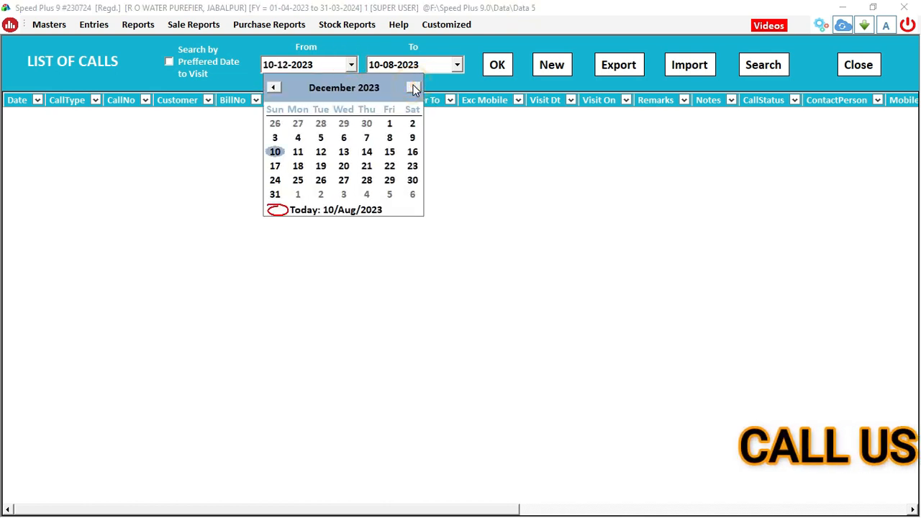
click(390, 123)
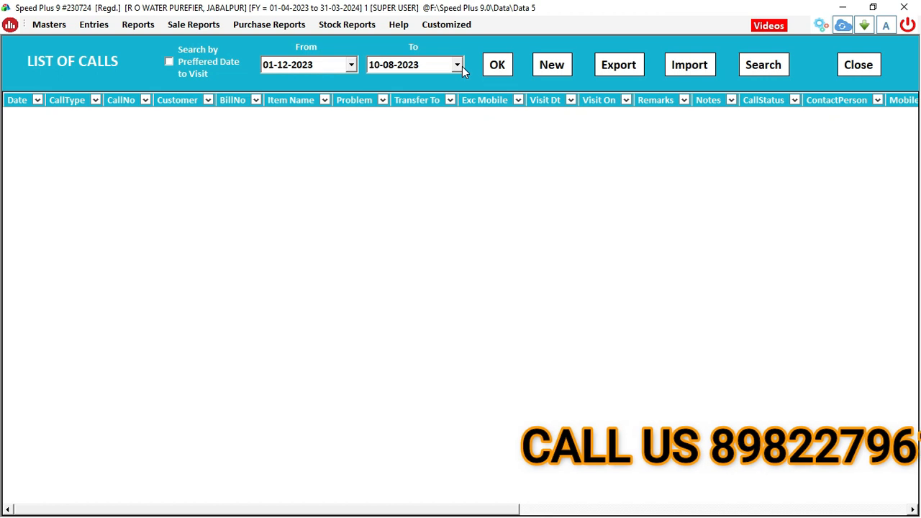
click(457, 64)
click(519, 87)
click(518, 87)
click(518, 87)
click(519, 87)
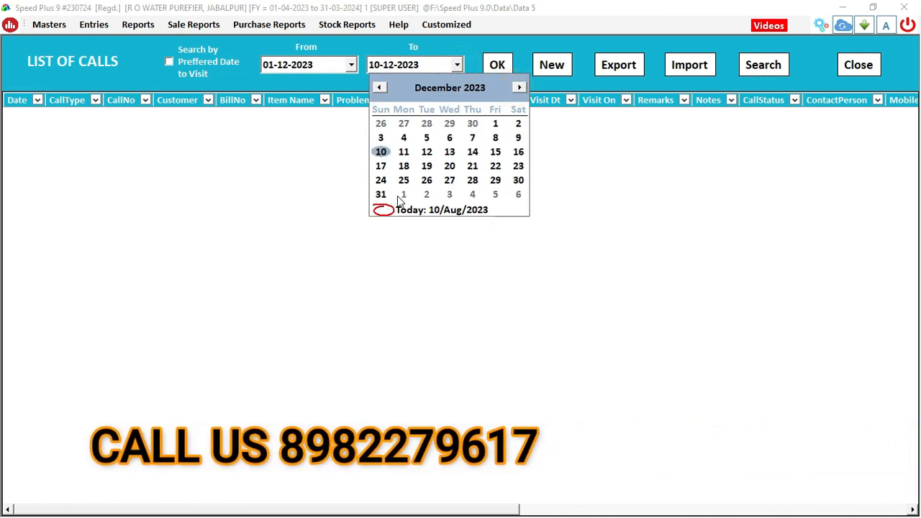
click(381, 194)
click(498, 66)
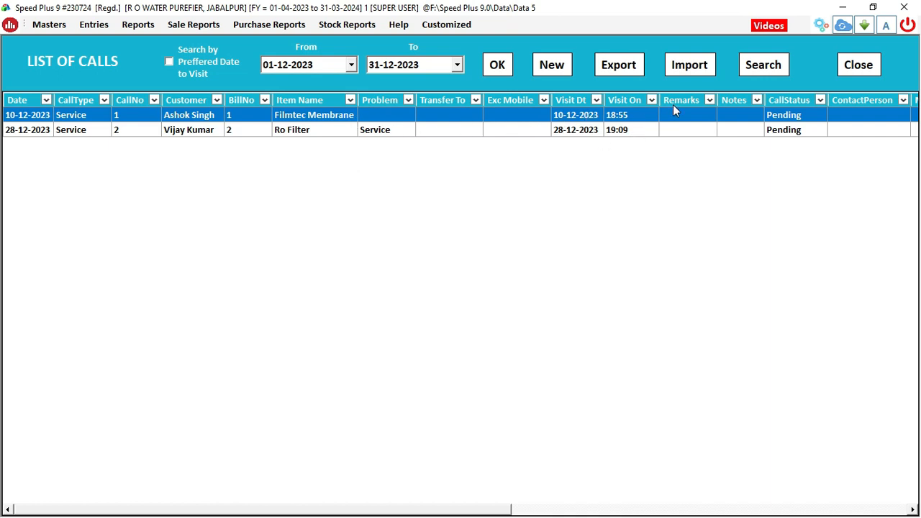
click(320, 132)
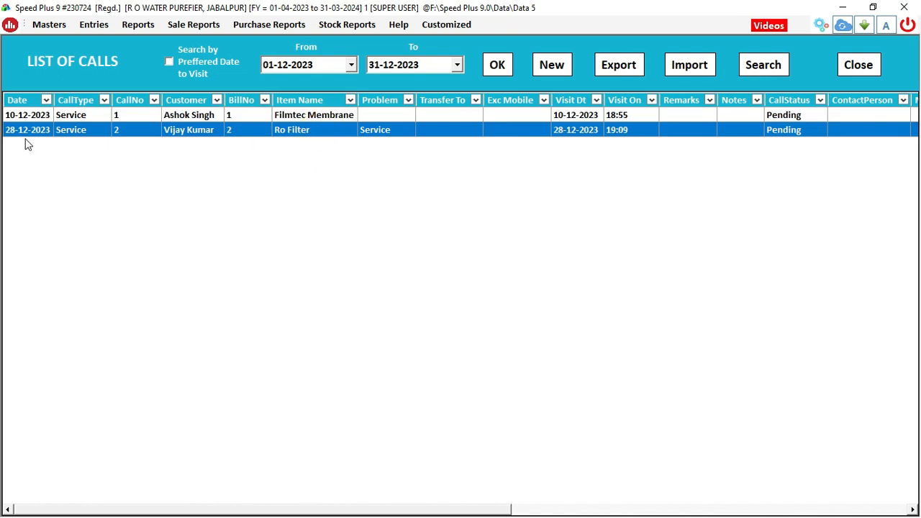
Set call No. 2 to Clear and enter the response 'sdfsdfggj' dated 31-08-2023
double_click(780, 132)
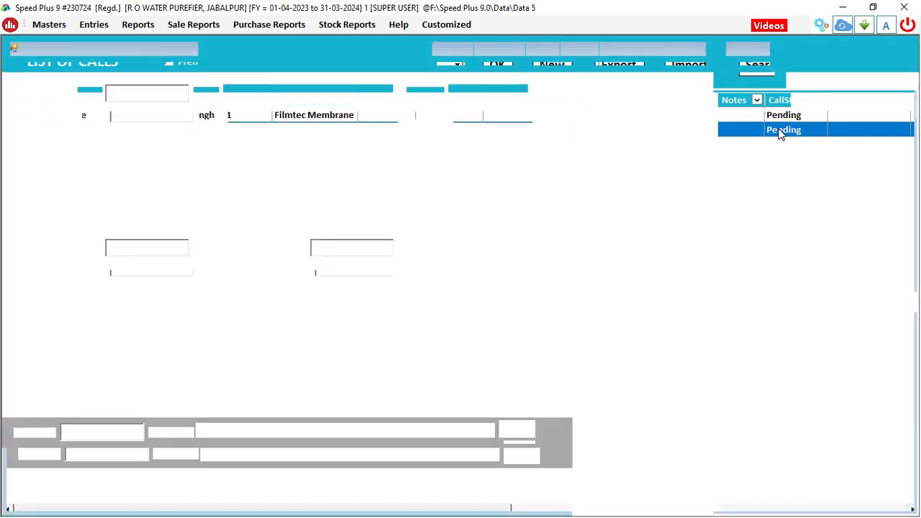
click(445, 249)
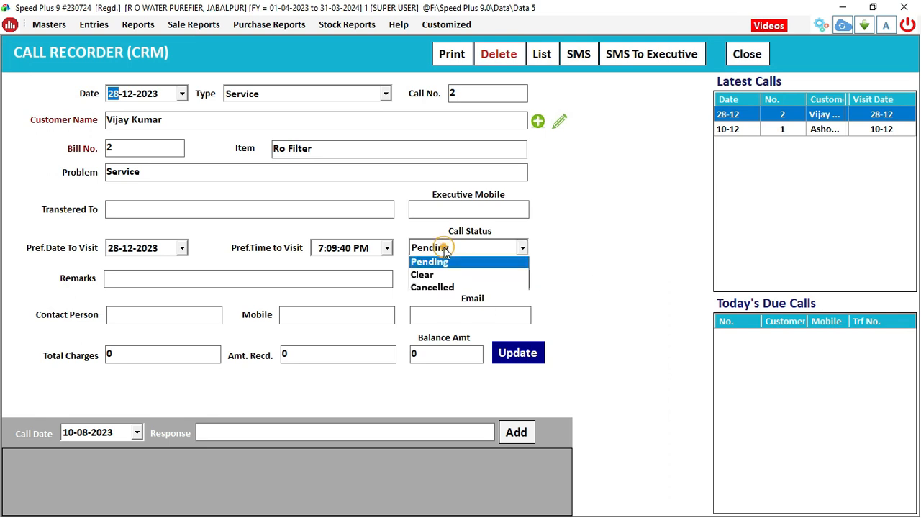
click(442, 277)
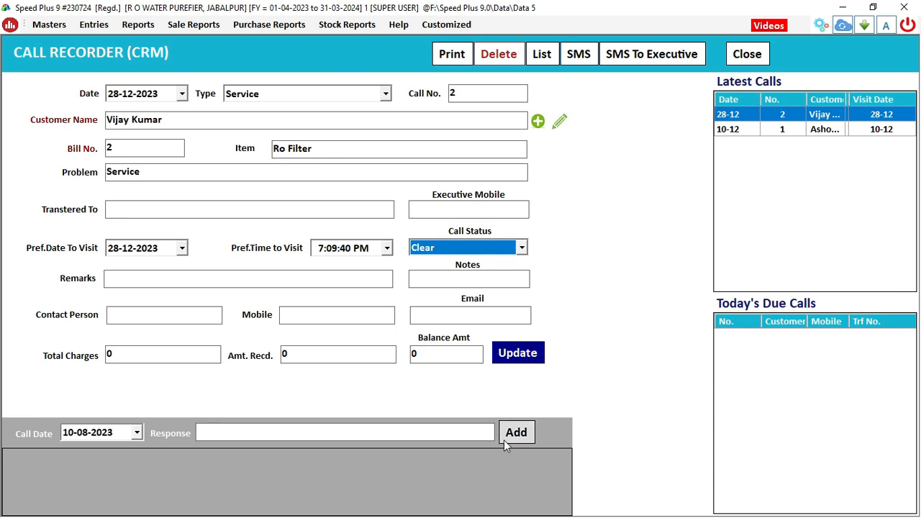
click(429, 432)
text(sdfsdfggj)
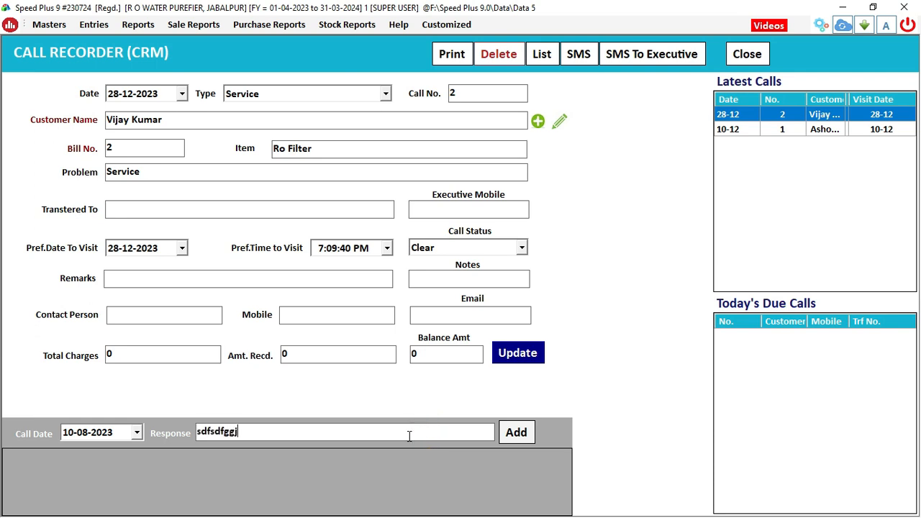
click(136, 433)
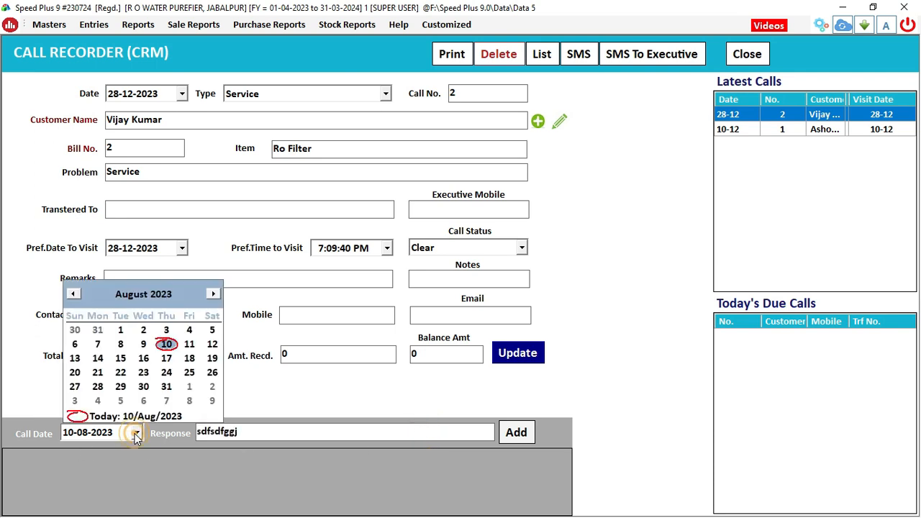
click(160, 388)
Add the response, update the call record, and close both call windows
click(518, 436)
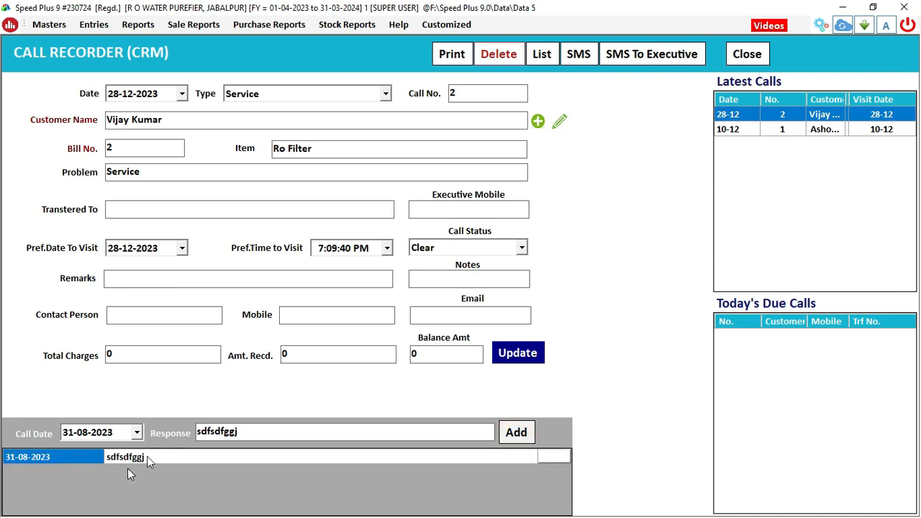
click(532, 358)
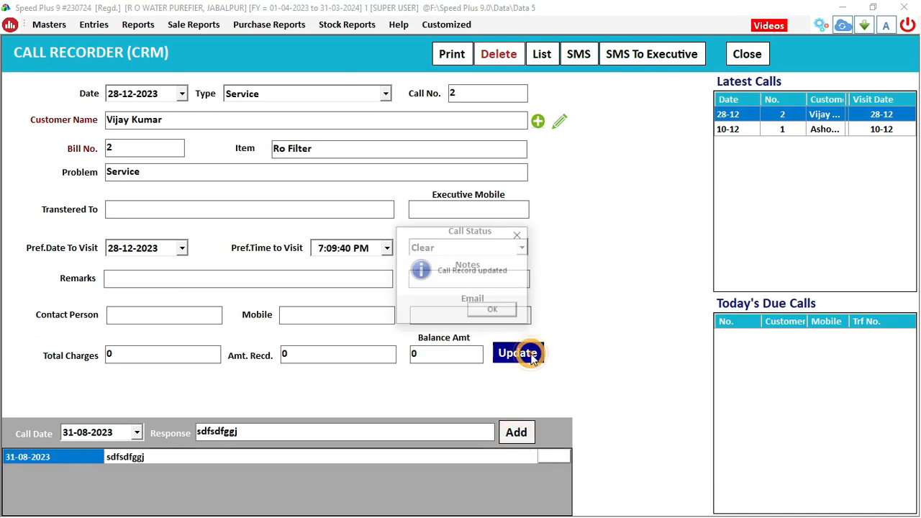
click(504, 311)
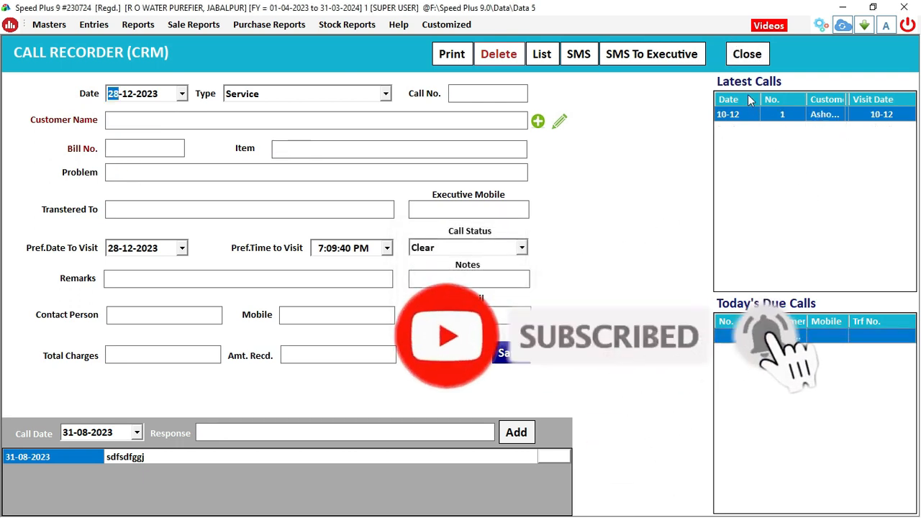
click(749, 54)
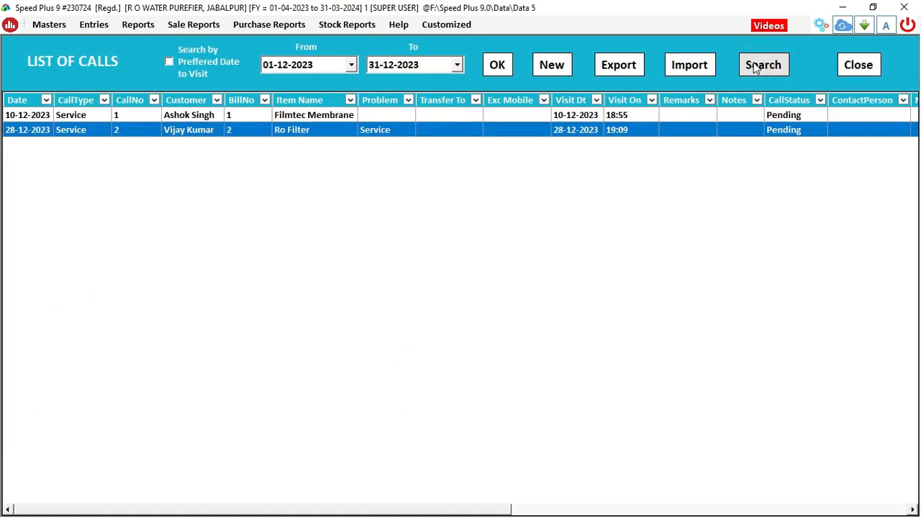
click(872, 67)
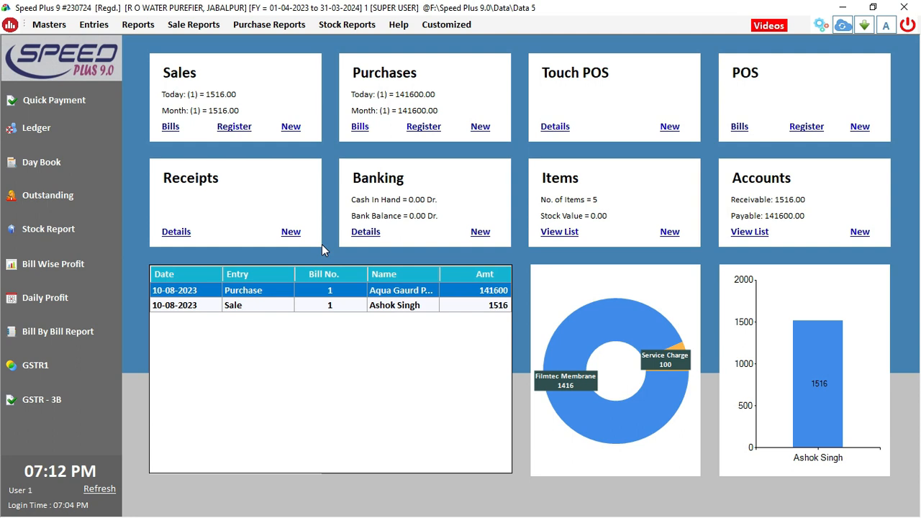
Refresh the dashboard and check the customer's ledger entry for Bill No. 2 (4748.00 Dr.)
click(96, 491)
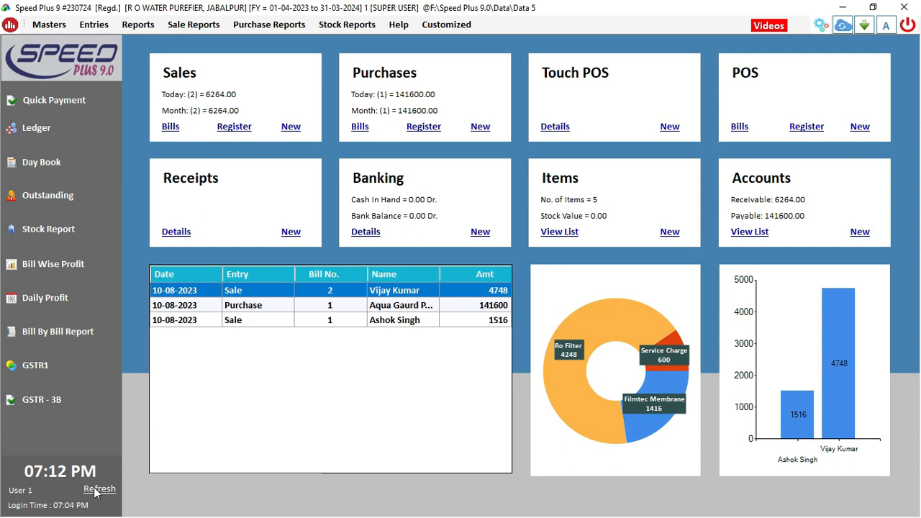
click(37, 132)
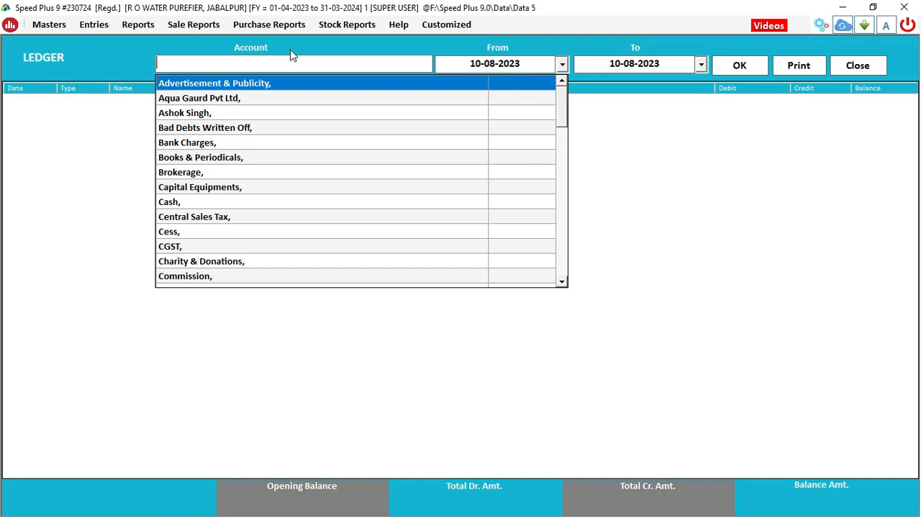
text(vika)
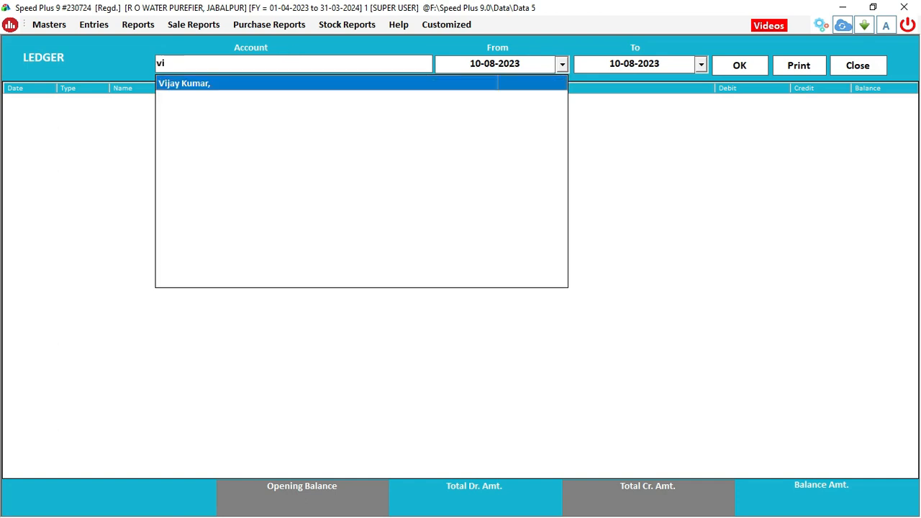
key(Return)
key(Return)
key(Return)
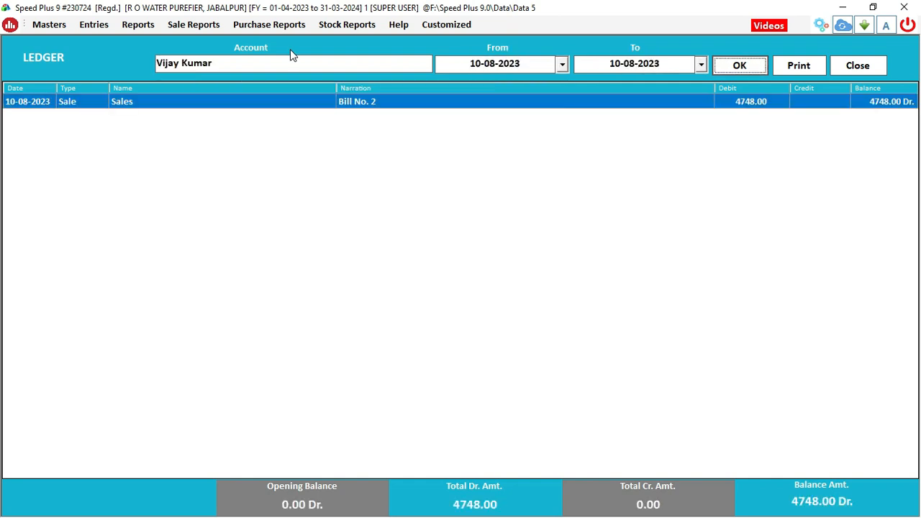
click(163, 105)
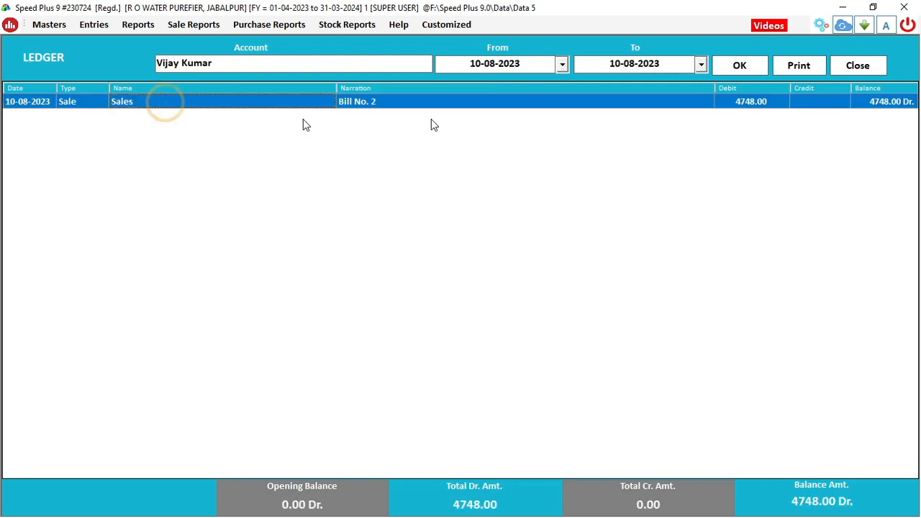
click(871, 72)
click(291, 232)
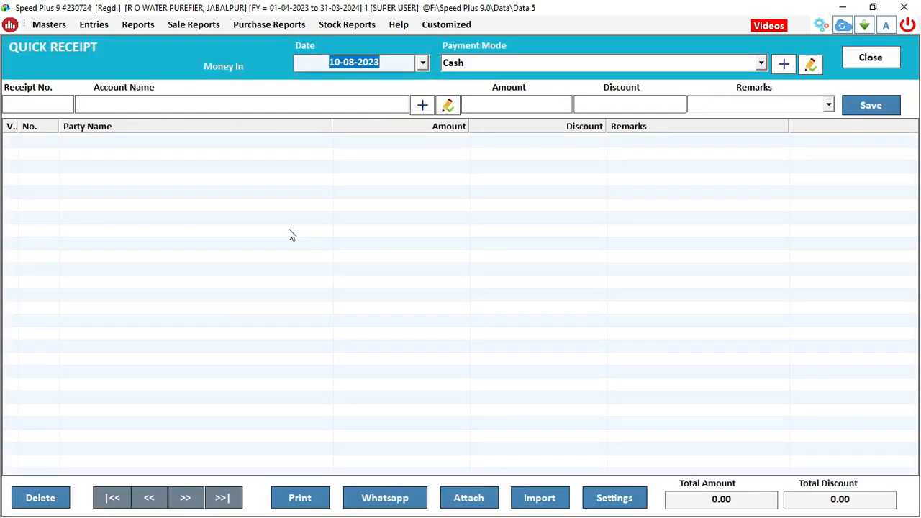
Enter a 10-08-2023 cash receipt of 4748 against the customer's account
key(Return)
key(Return)
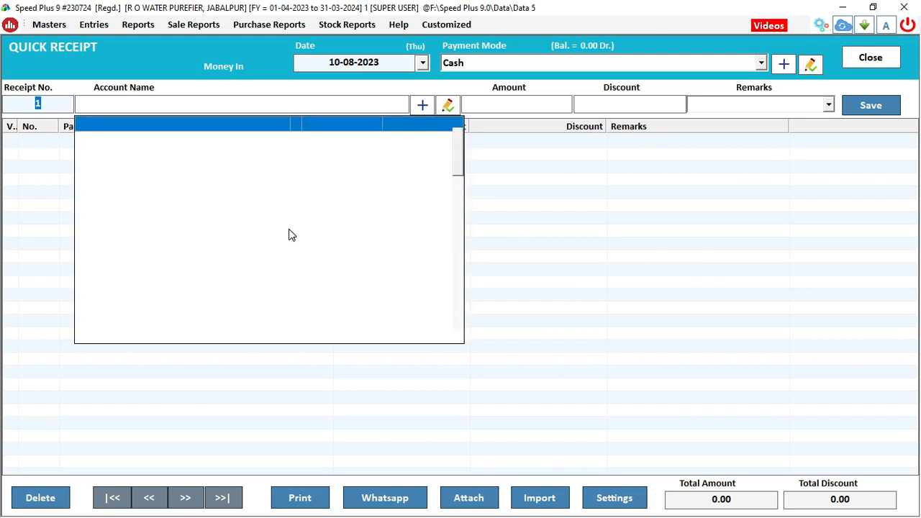
text(vij)
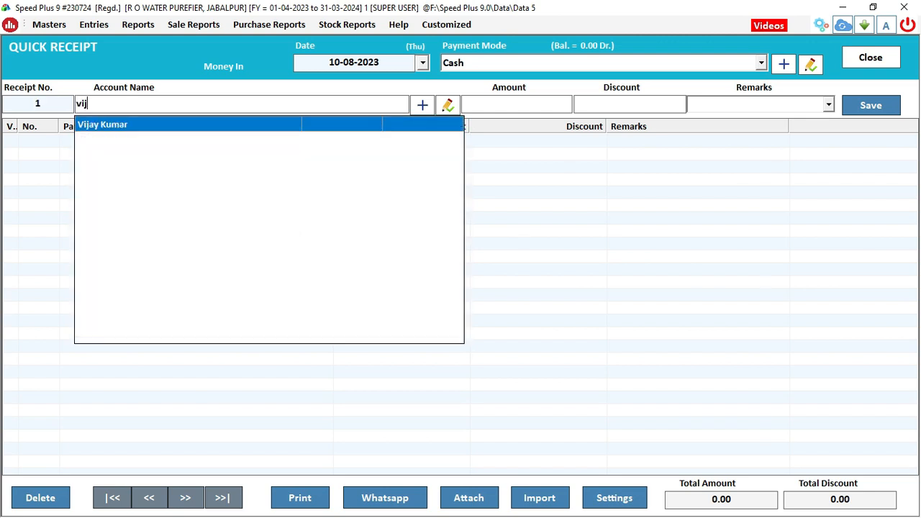
key(Return)
key(Return)
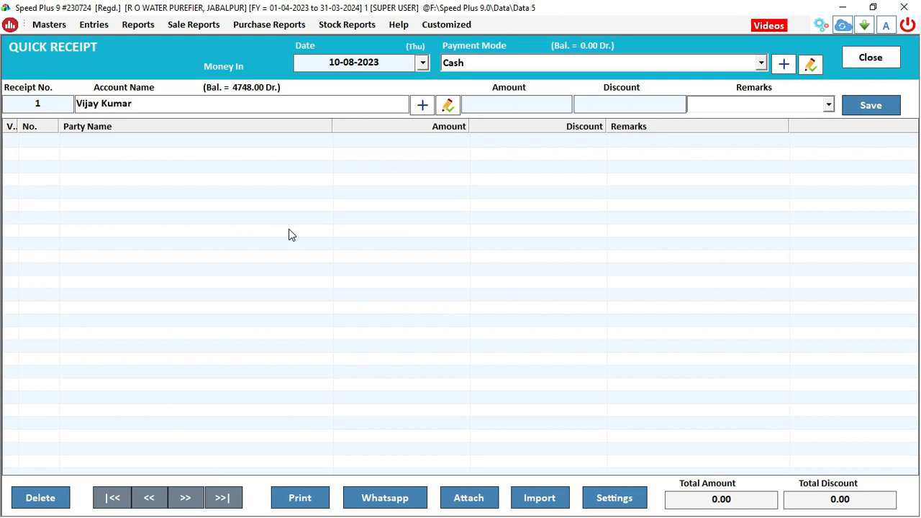
text(4748)
key(Return)
key(Return)
key(Return)
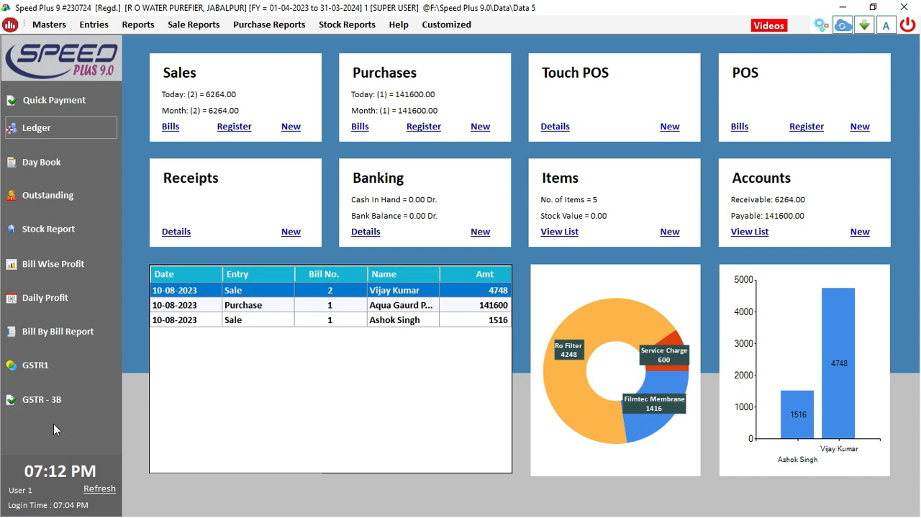
click(40, 202)
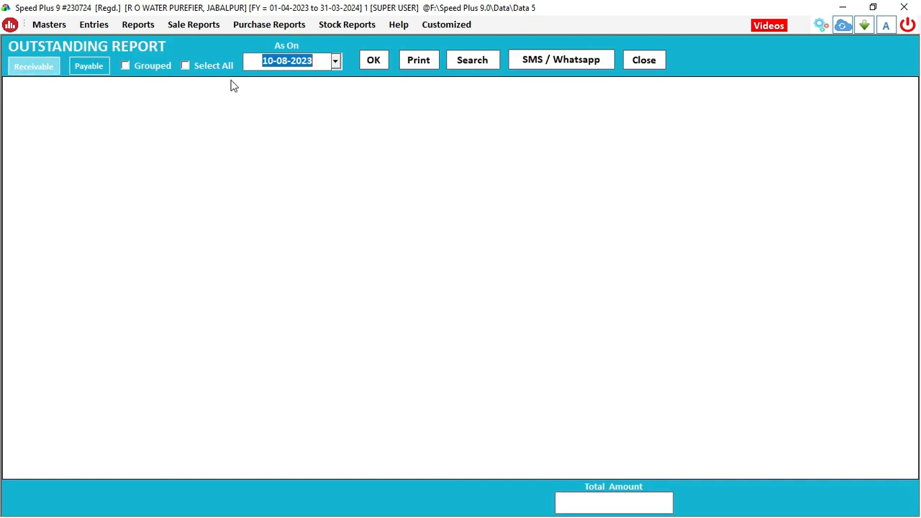
click(383, 61)
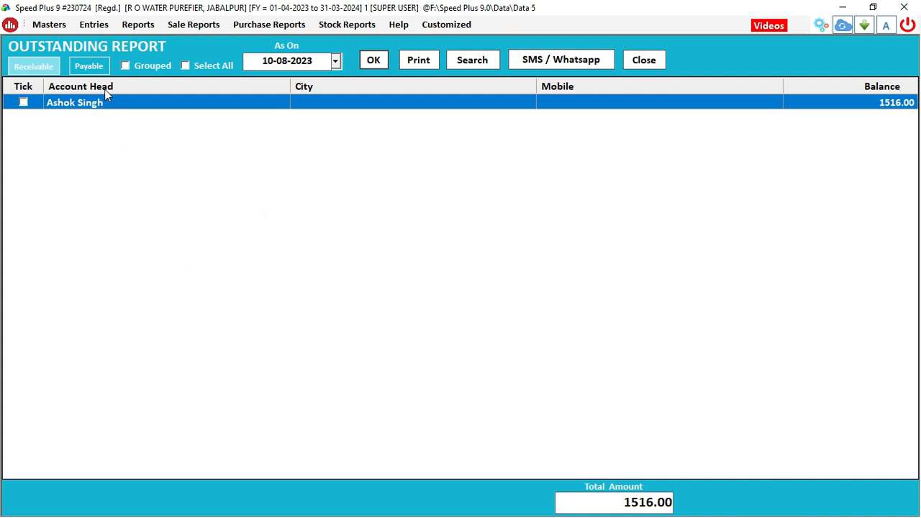
click(84, 70)
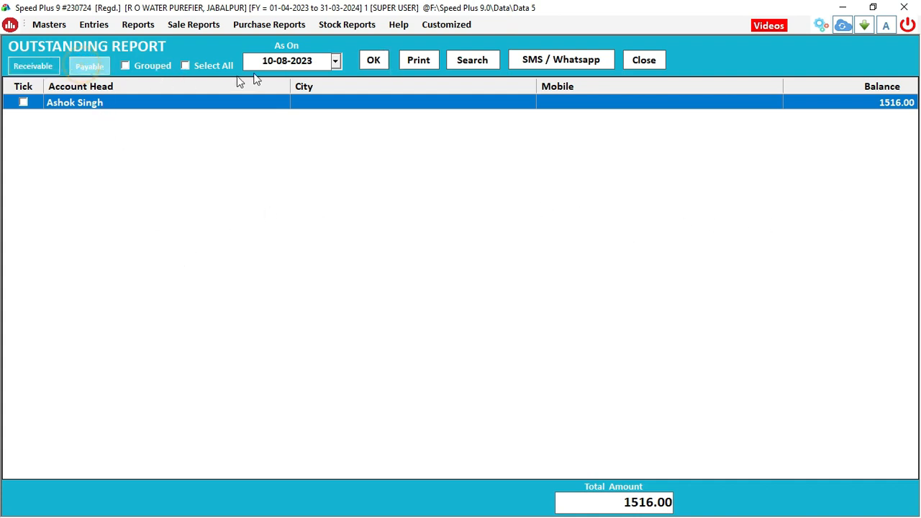
click(362, 61)
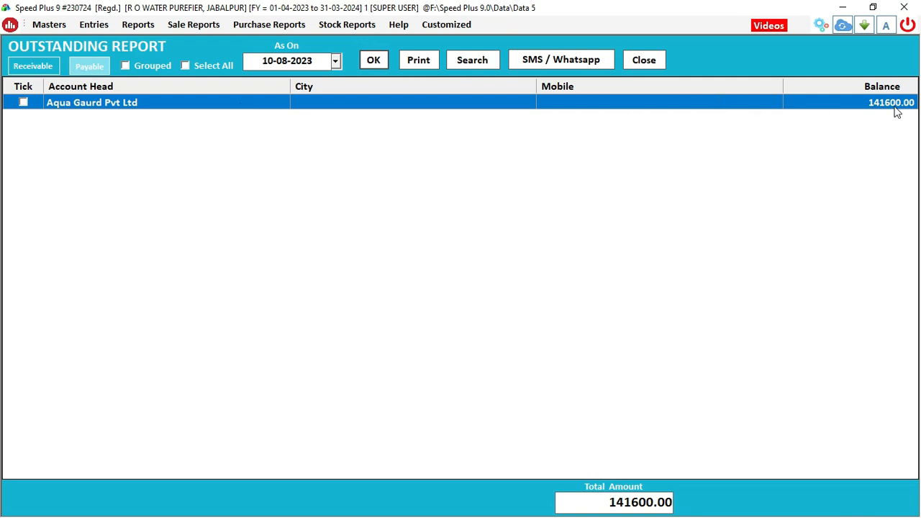
click(634, 62)
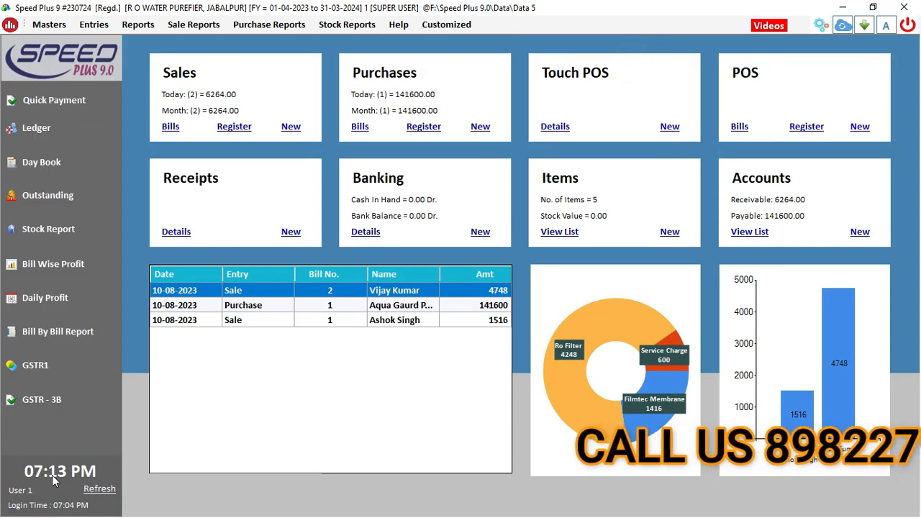
Refresh the dashboard and browse the GST Returns options under Reports
click(99, 489)
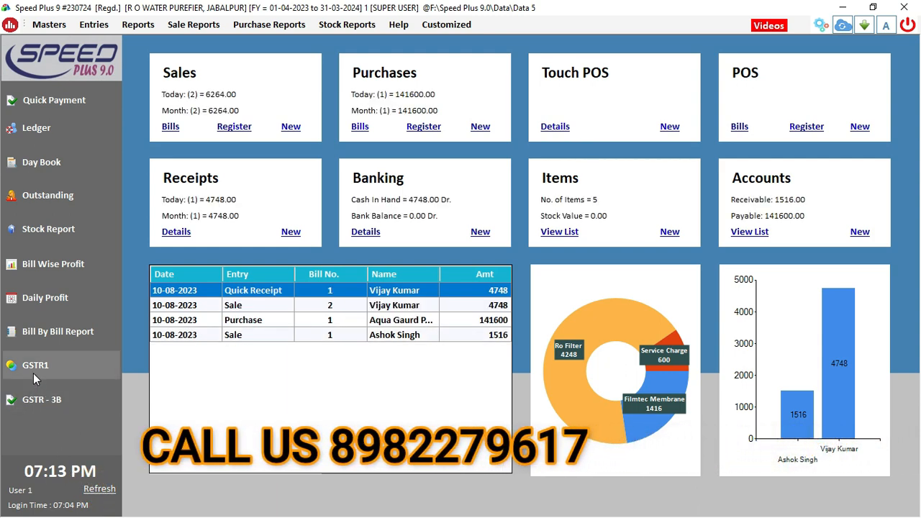
click(128, 27)
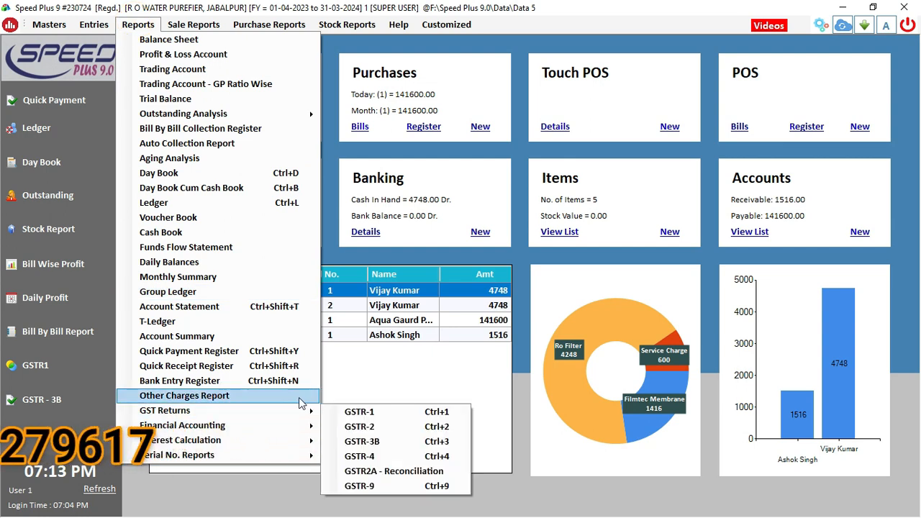
click(295, 416)
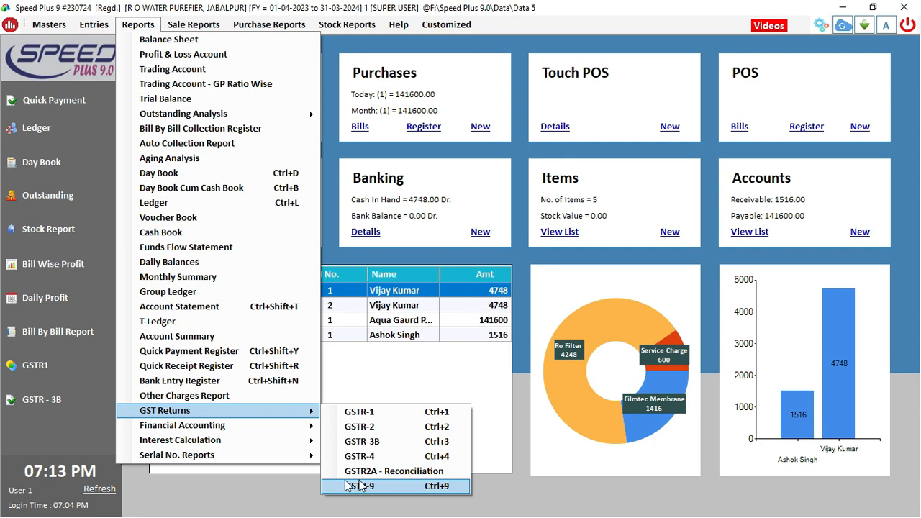
click(33, 441)
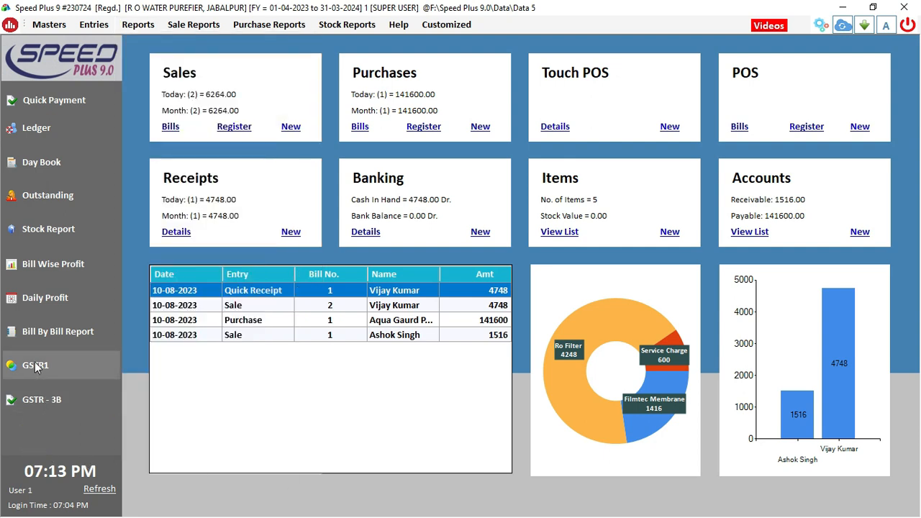
Open and close the GSTR-1 and GSTR-3B return screens
click(63, 372)
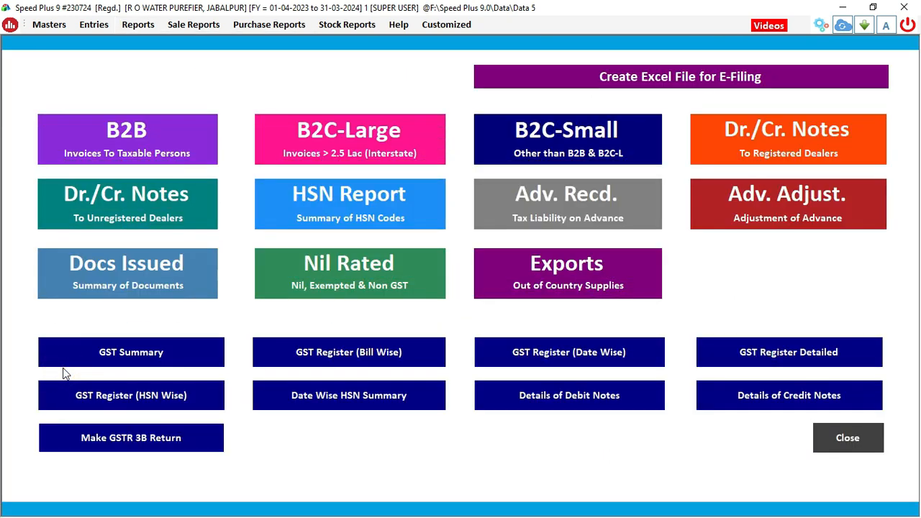
click(860, 455)
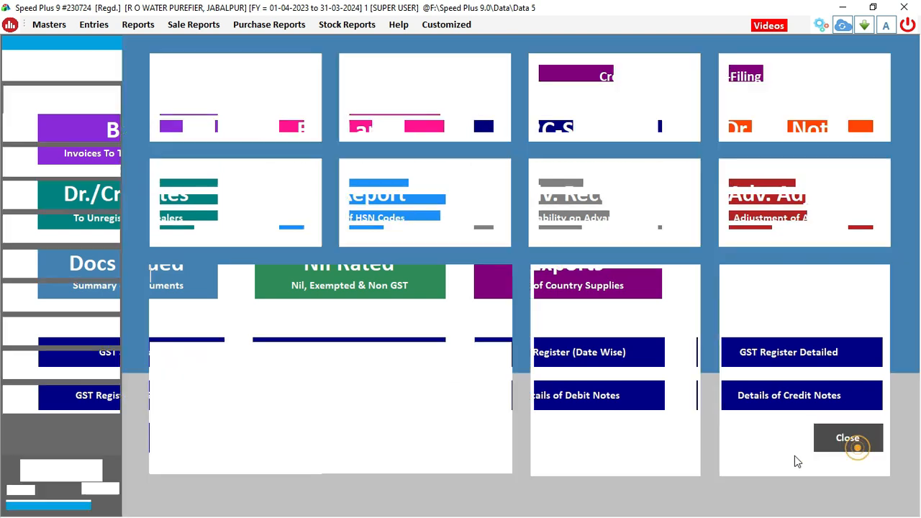
click(30, 402)
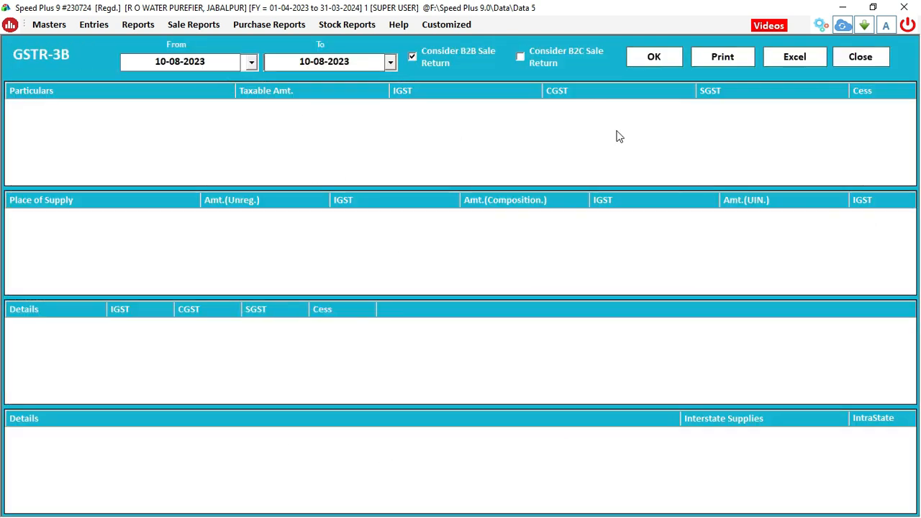
click(849, 61)
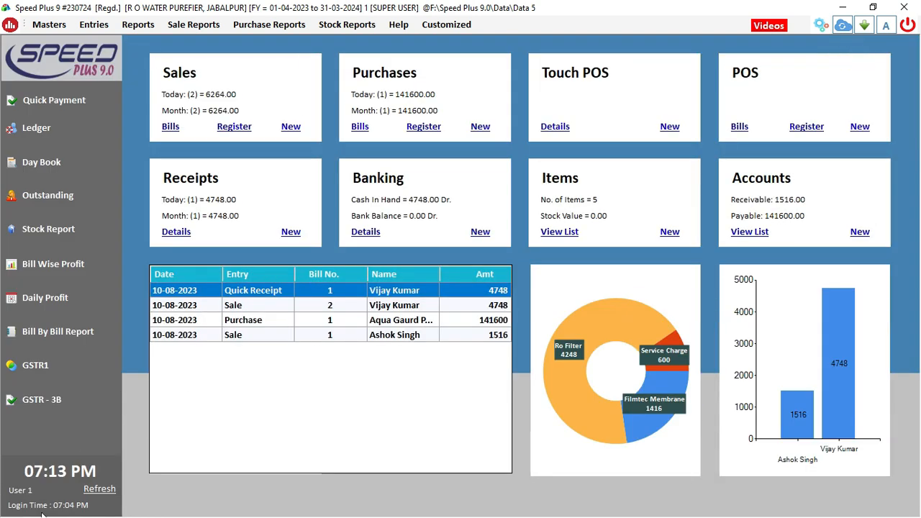
View the single-agent commission report from Sale Reports, then browse Purchase Reports
click(197, 28)
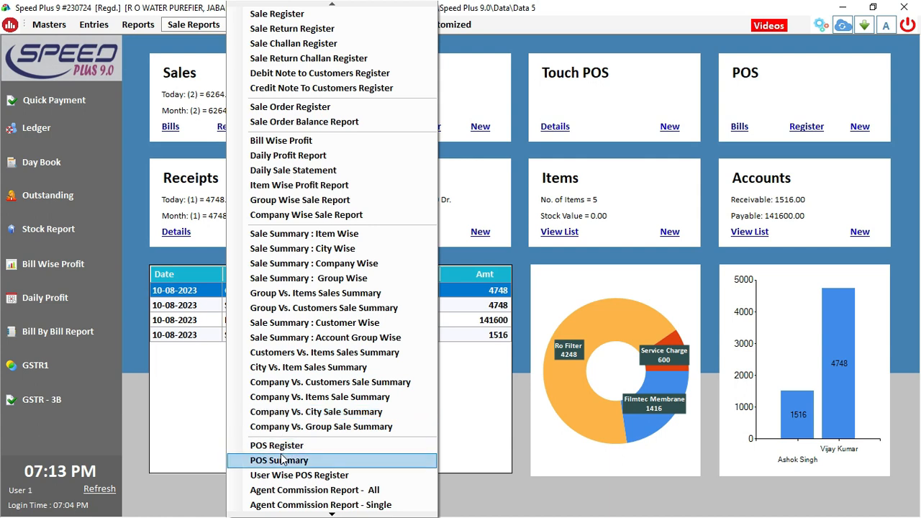
click(330, 506)
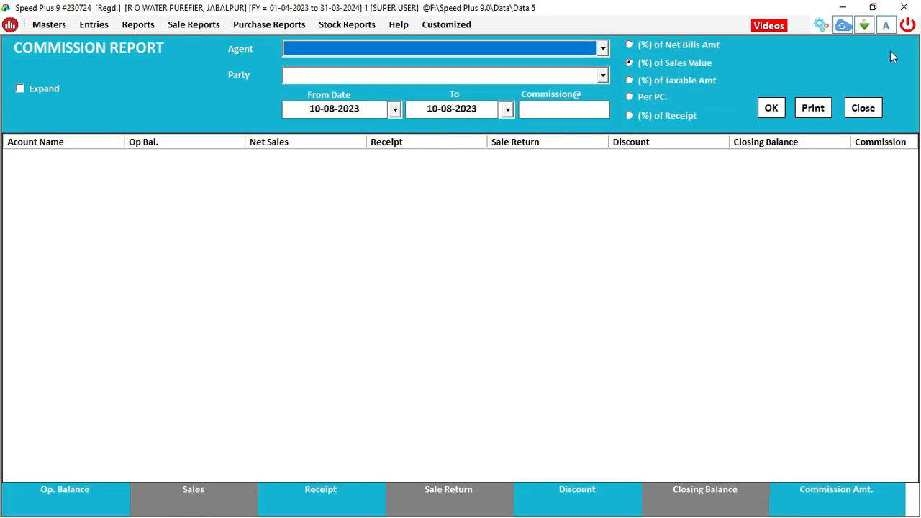
click(863, 107)
click(263, 26)
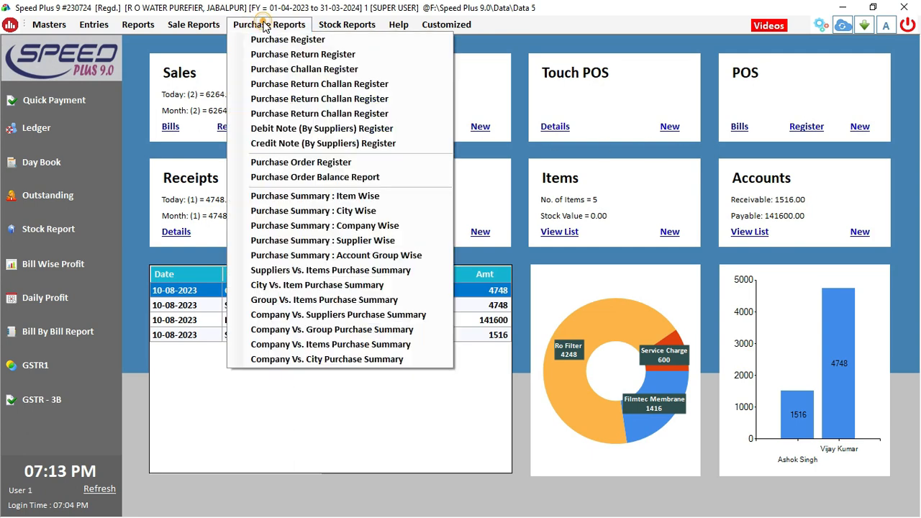
Check the Item Wise Stock report, then open the overall Stock Report
click(347, 24)
click(347, 24)
click(347, 24)
click(347, 24)
click(370, 54)
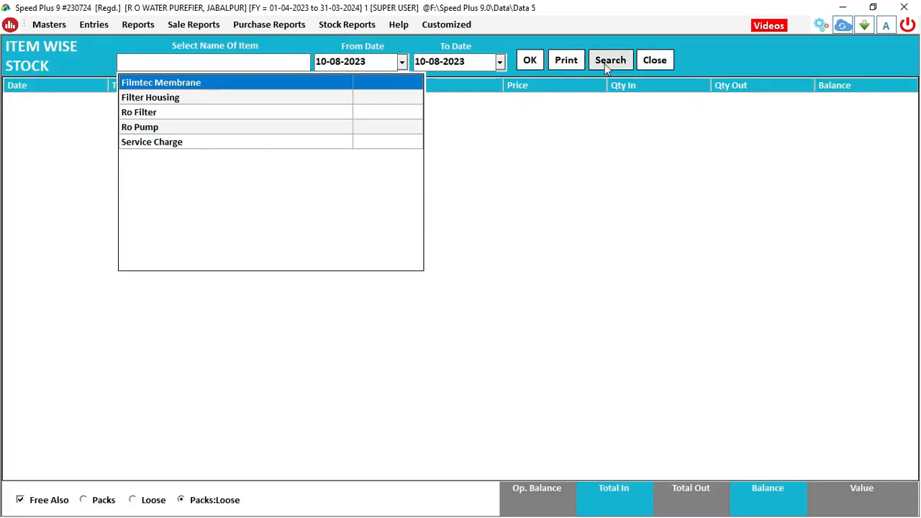
click(645, 61)
click(347, 25)
click(341, 48)
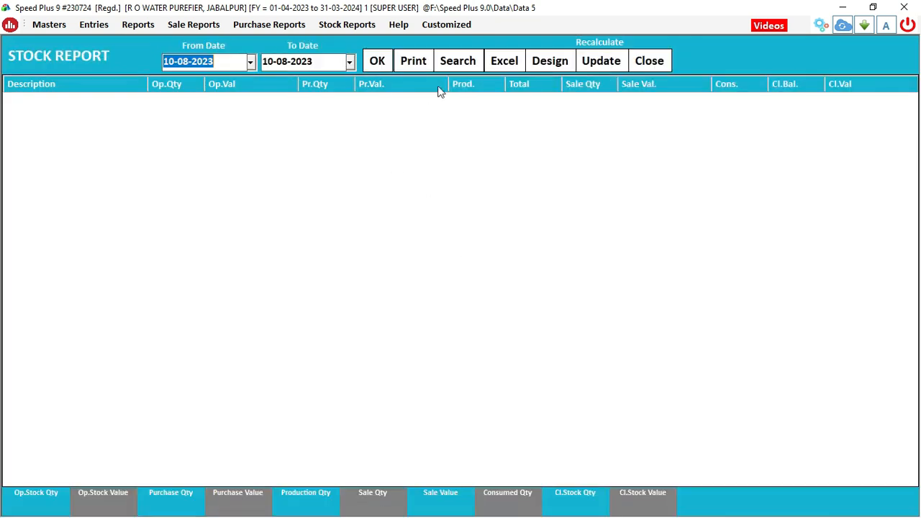
Generate the 10-08-2023 stock report sorted by Pr.Qty, check Ro Filter's balance of 98, then refresh
click(379, 63)
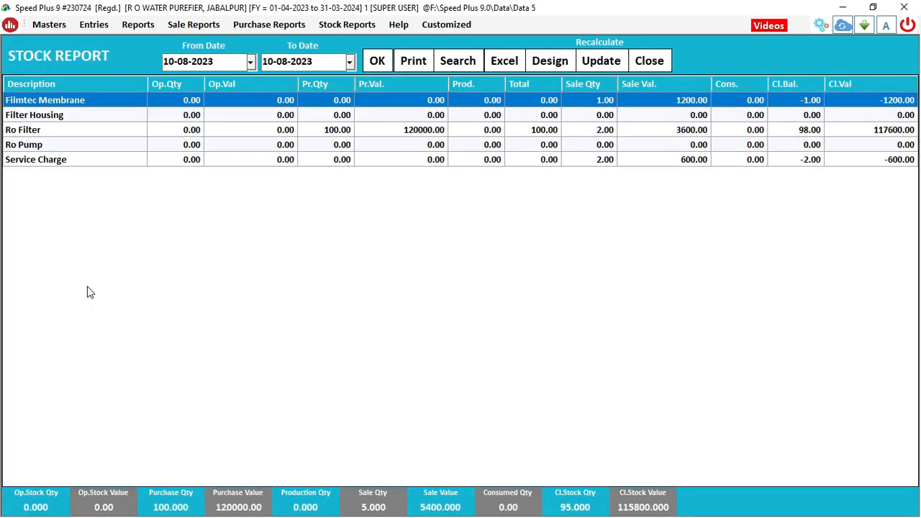
click(324, 85)
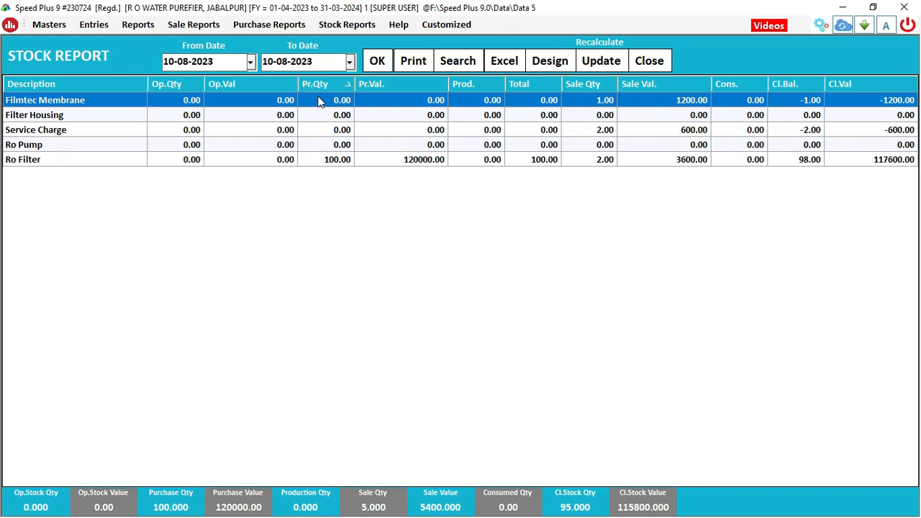
click(322, 161)
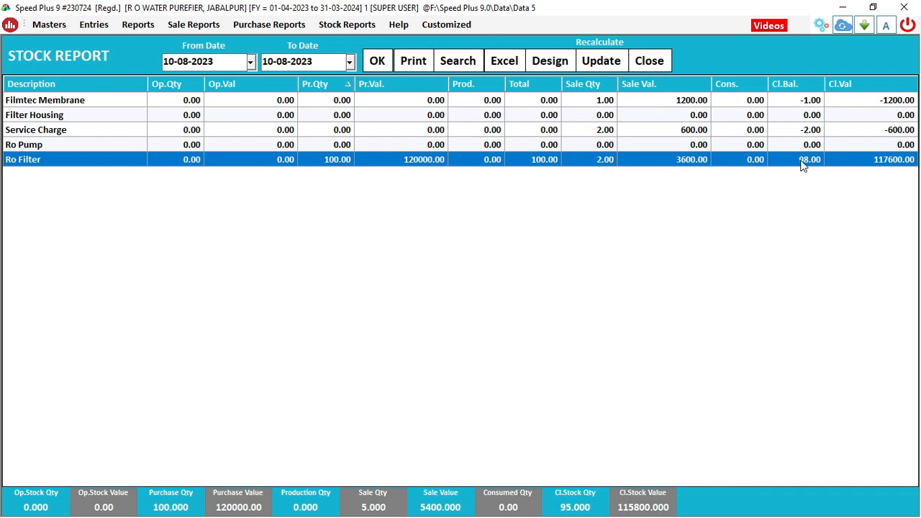
click(657, 64)
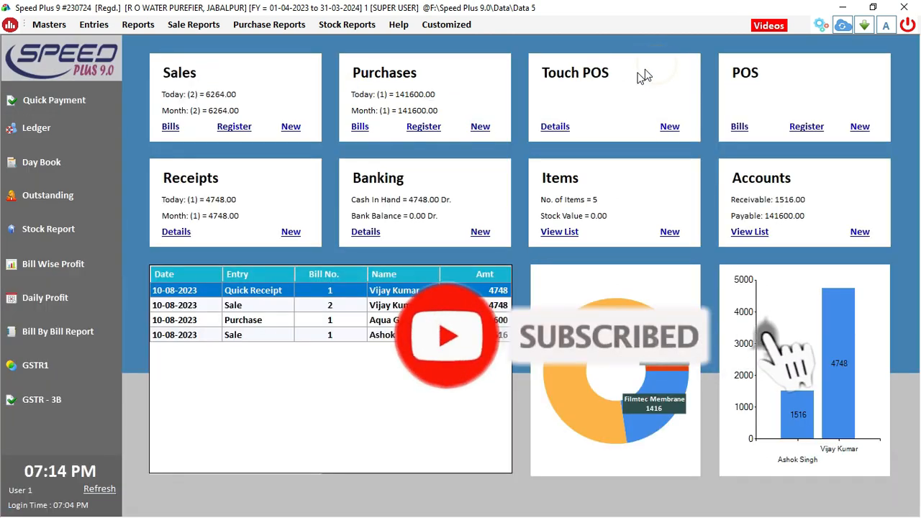
click(106, 493)
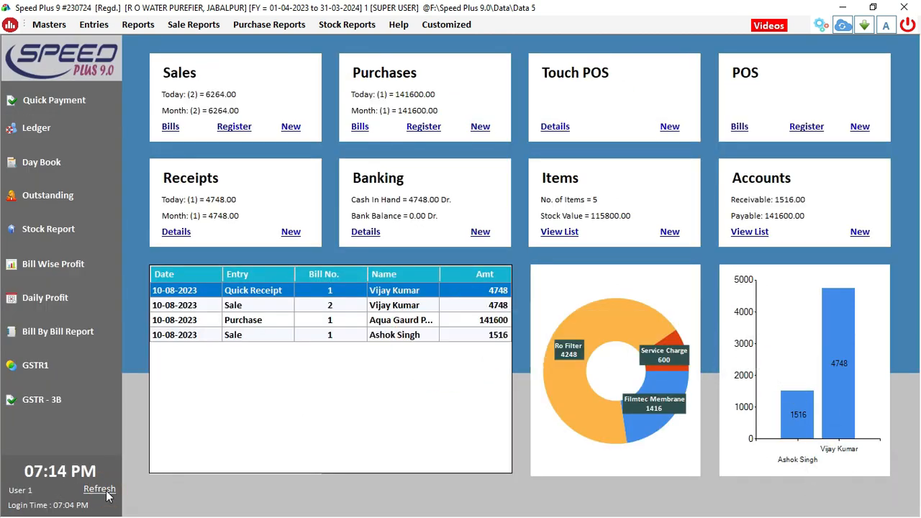